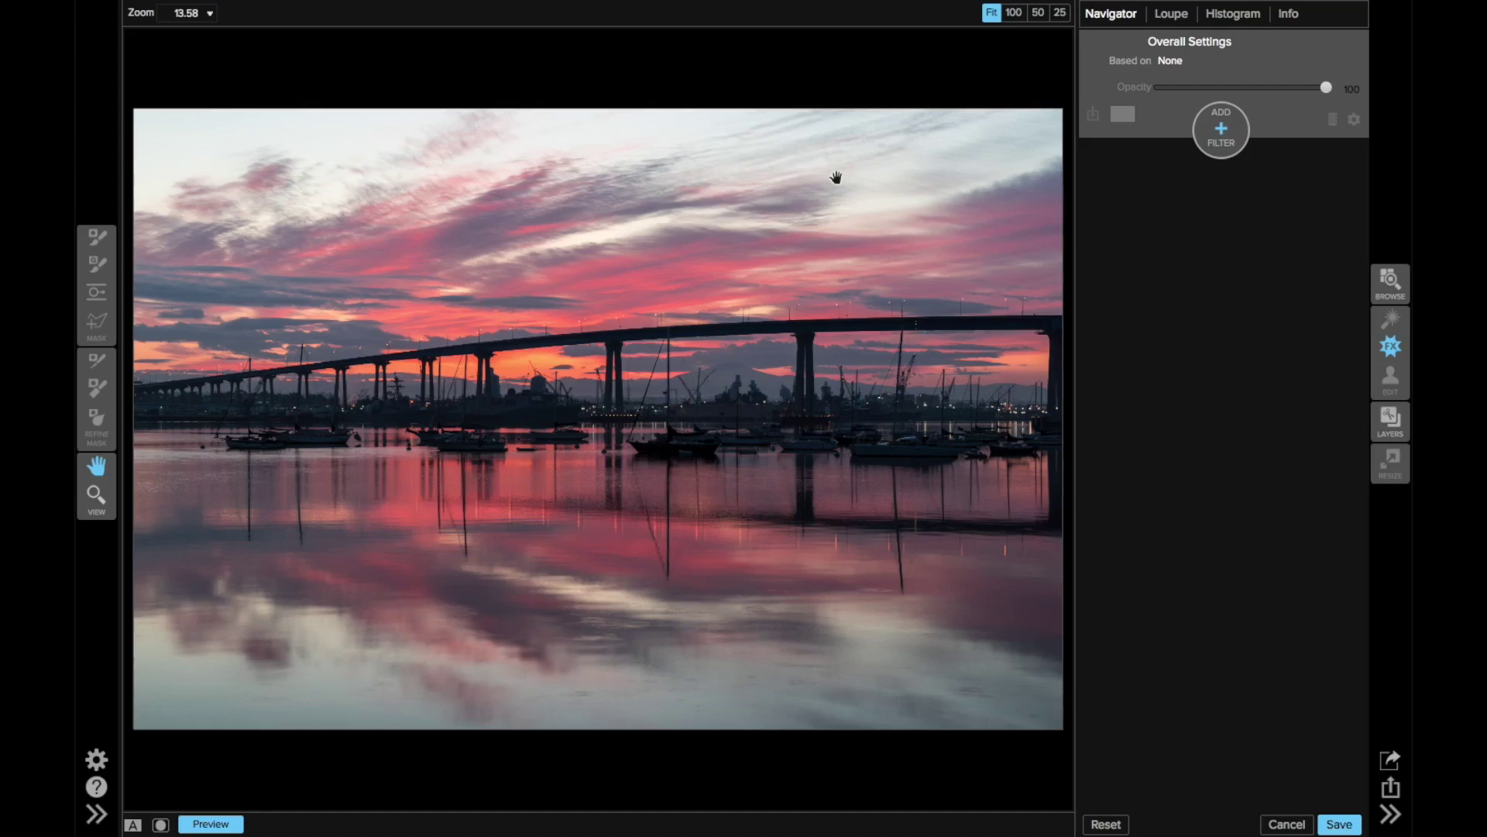
# Add a Sunshine filter layer to brighten the sunrise photo of the Coronado Bridge
pyautogui.click(1220, 132)
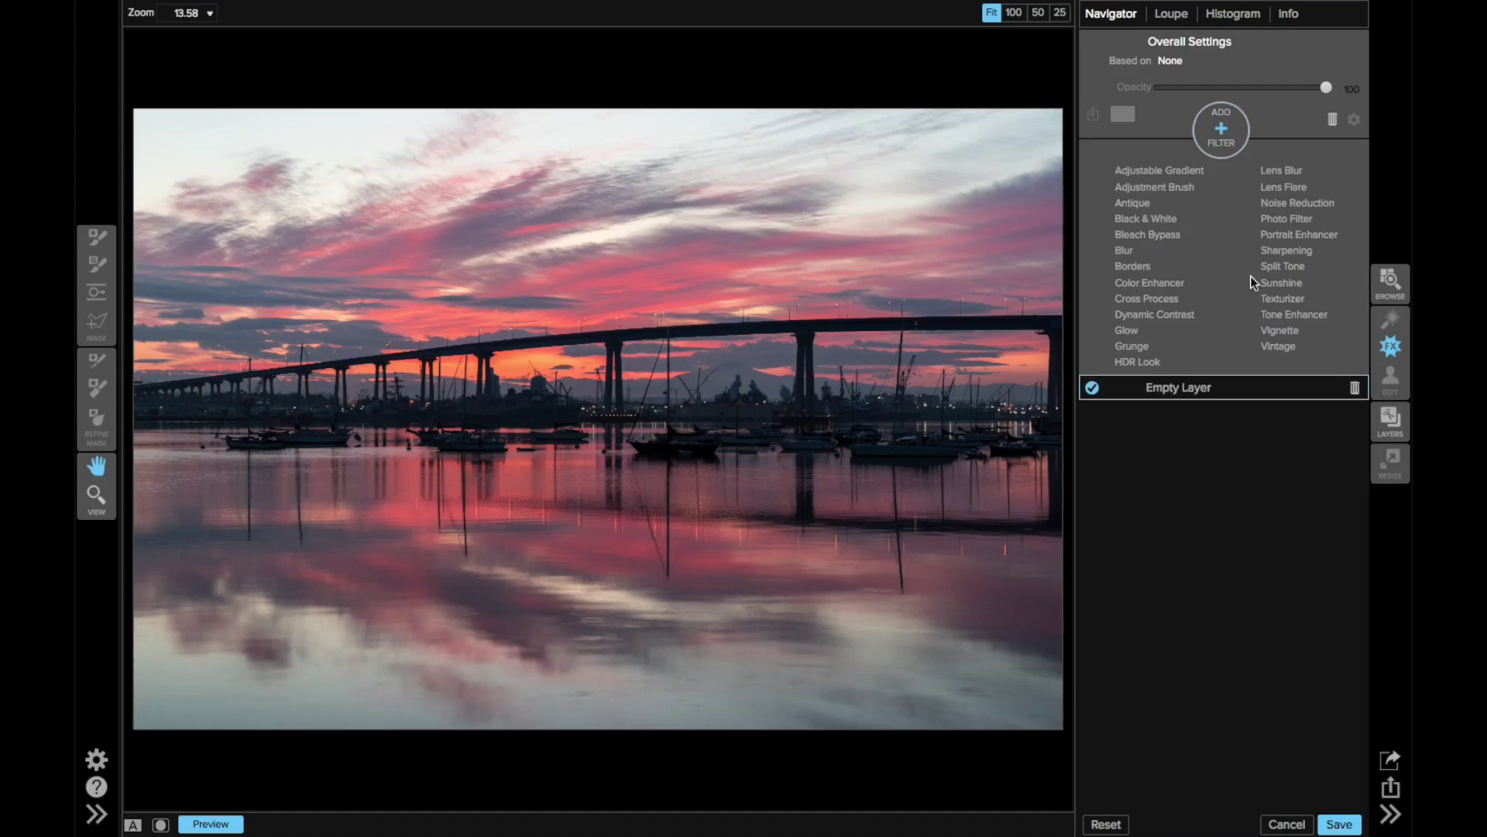
pyautogui.click(1282, 286)
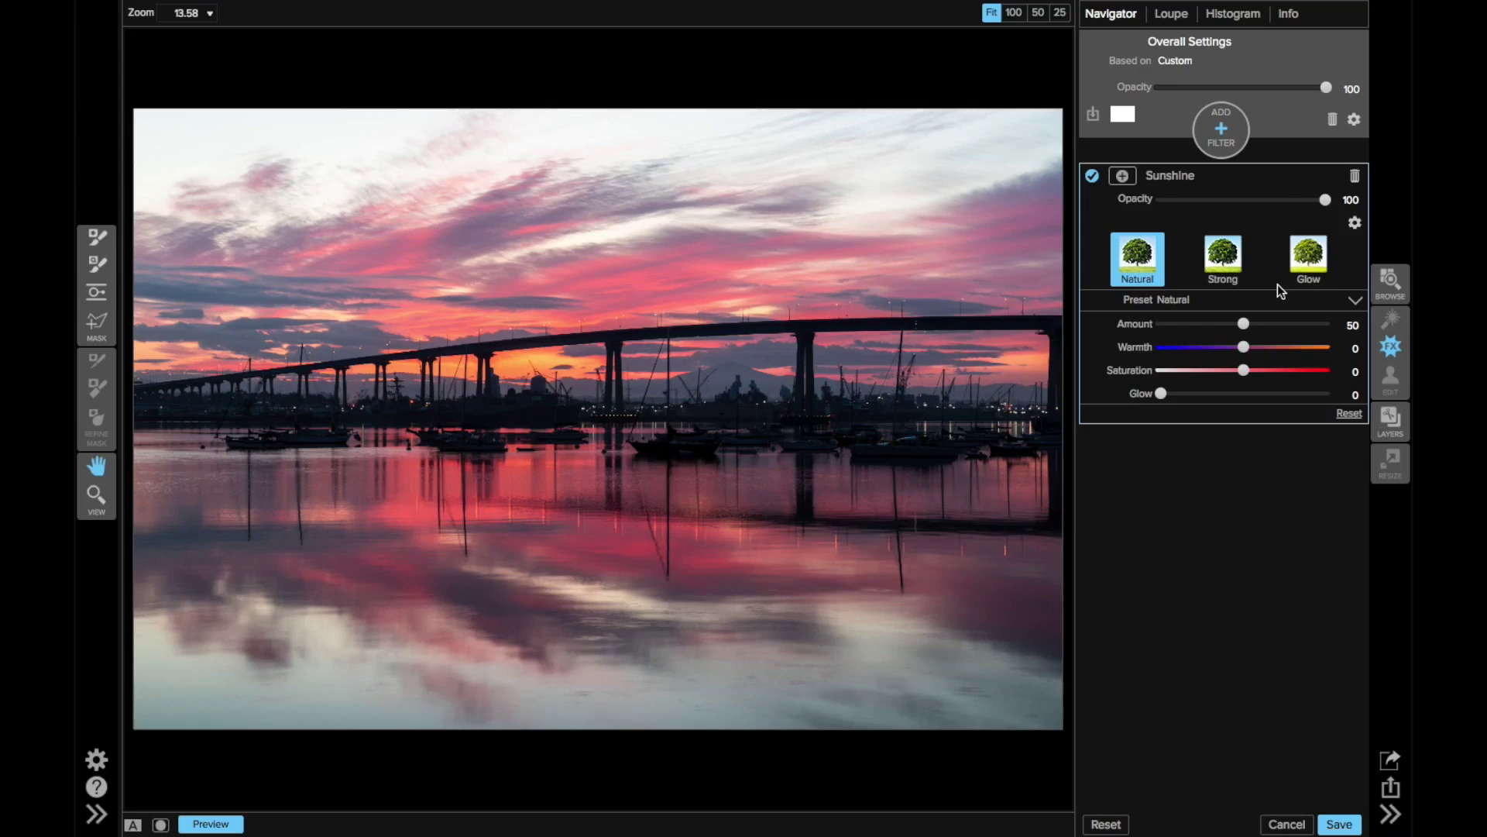
pyautogui.click(1222, 132)
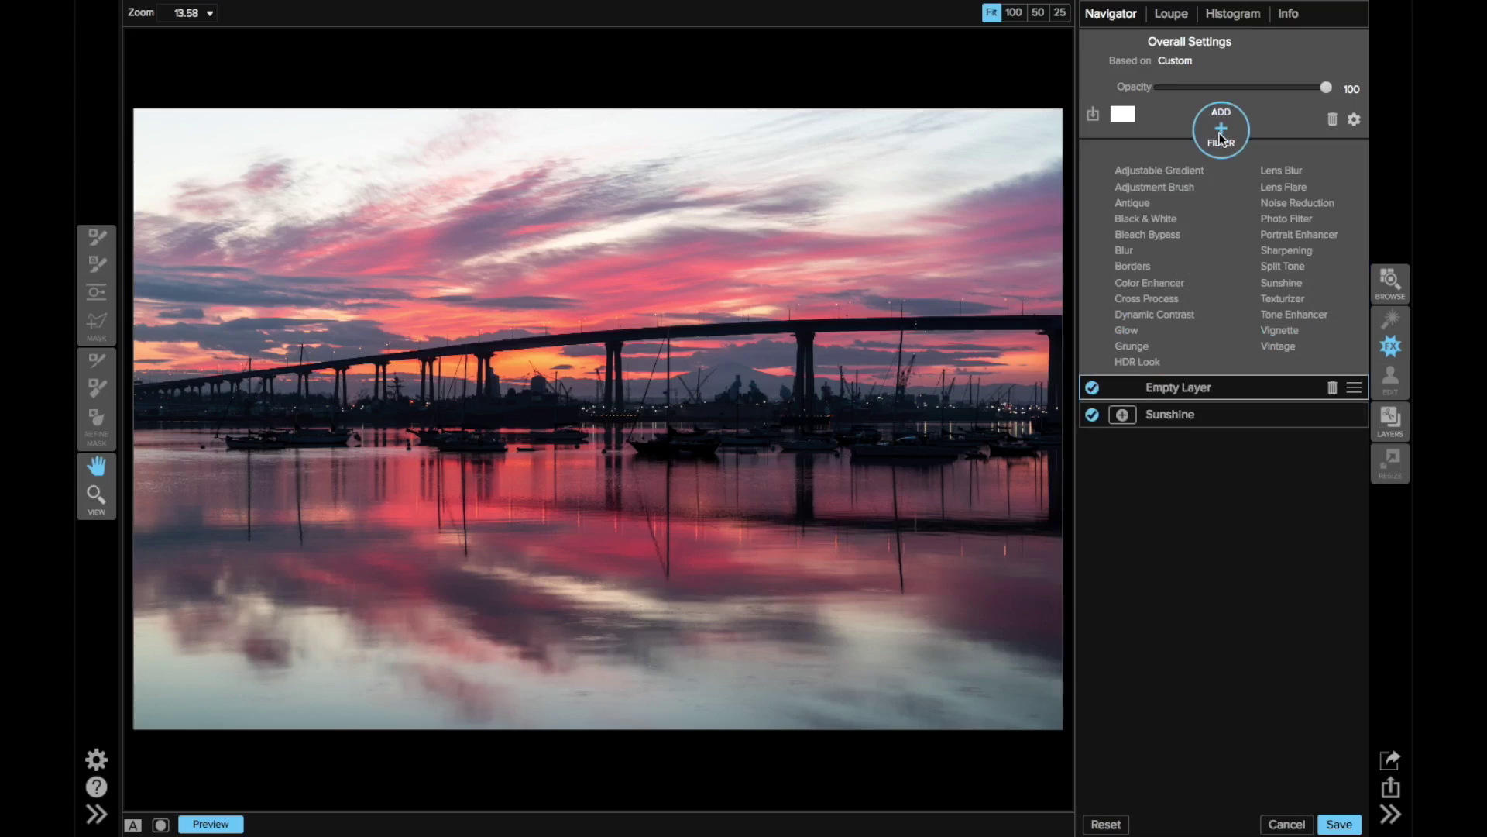
# Add a Dynamic Contrast layer with the Natural preset (Medium 15, Large 20) above Sunshine
pyautogui.click(1178, 316)
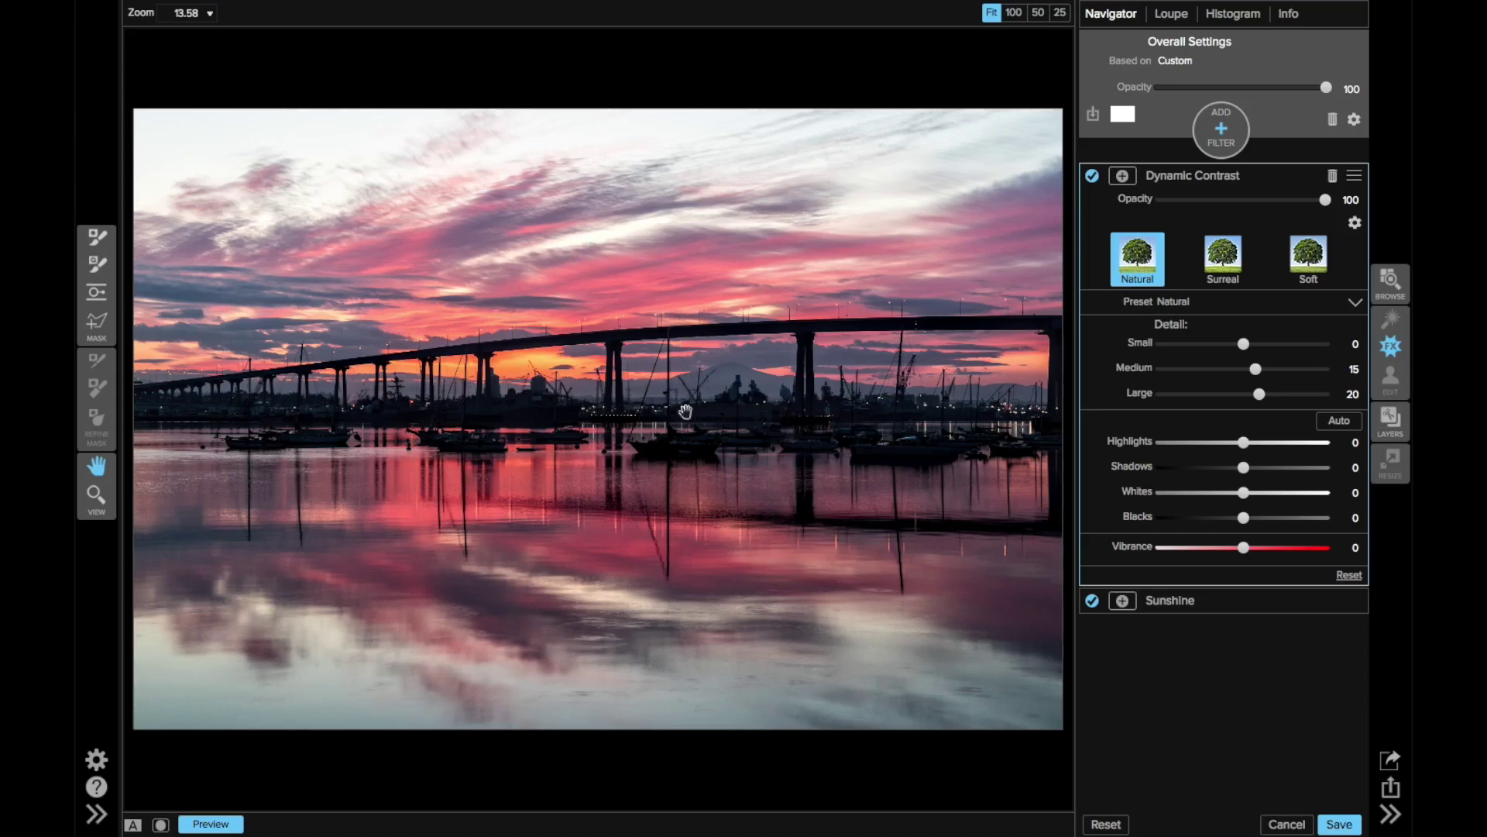
pyautogui.click(95, 293)
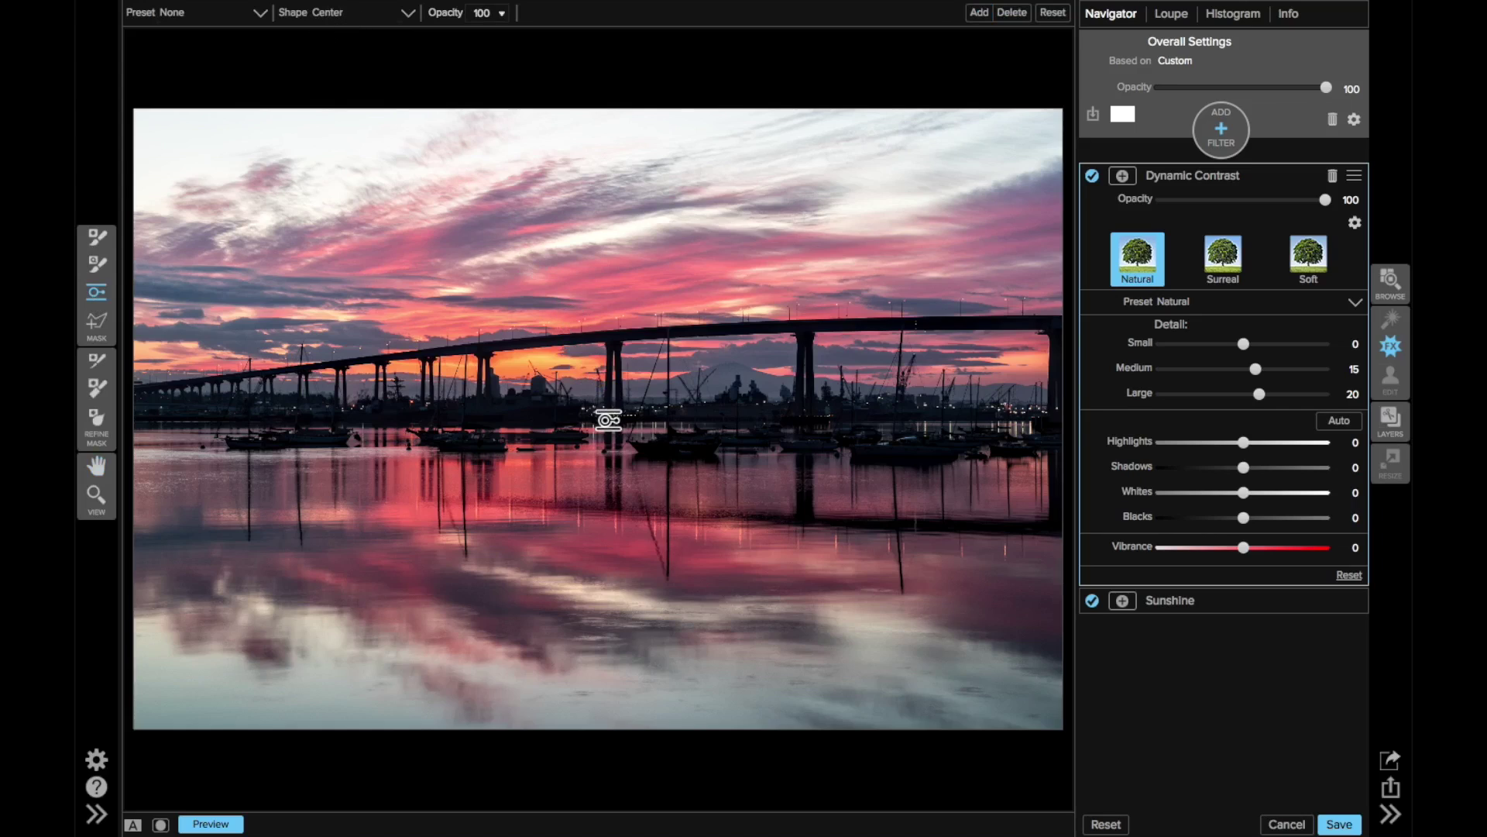
# Place a centred ellipse shape mask on the photo for the Dynamic Contrast layer
pyautogui.click(608, 425)
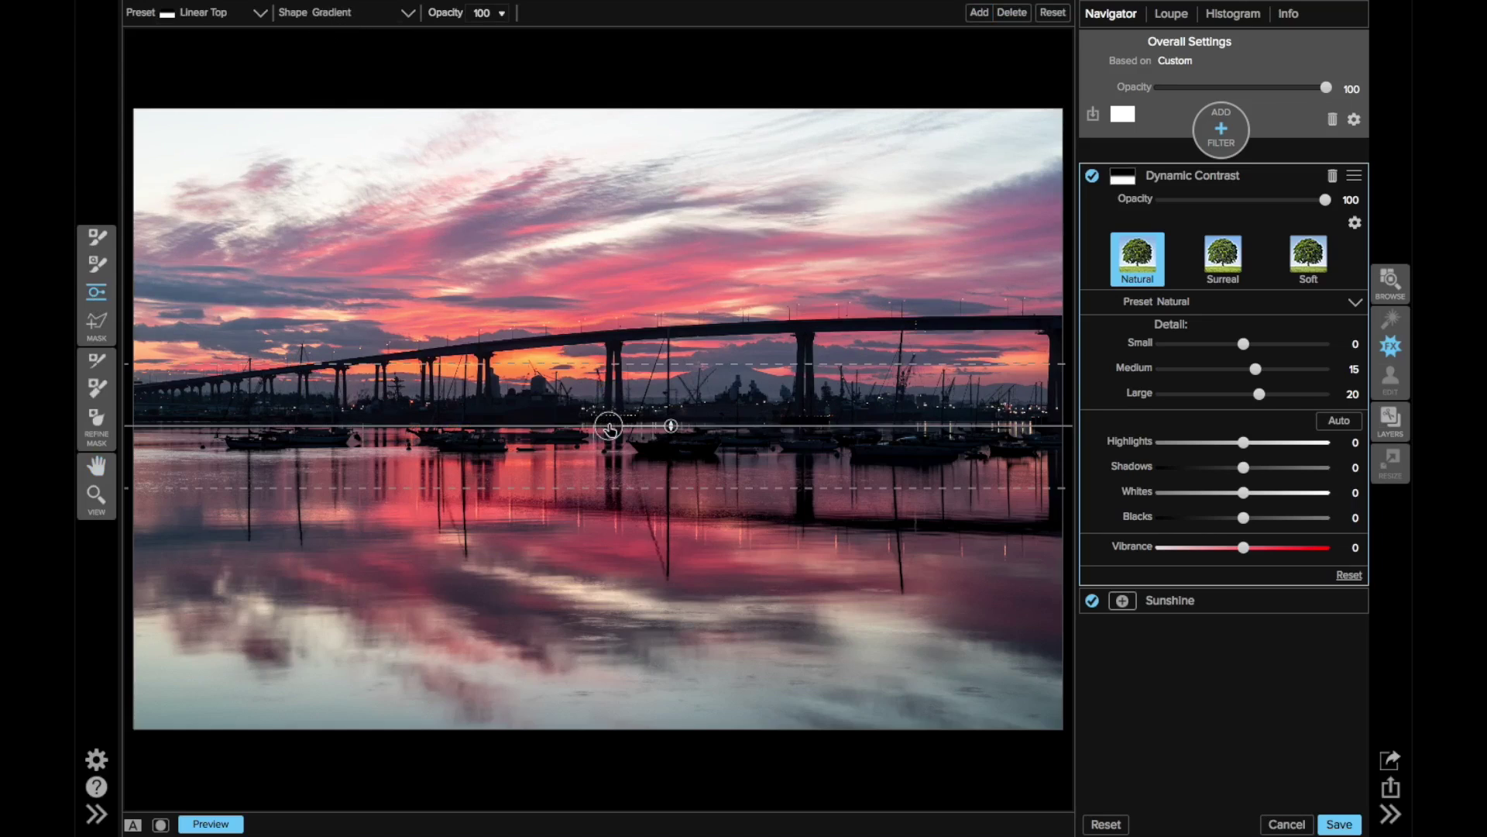
pyautogui.click(393, 17)
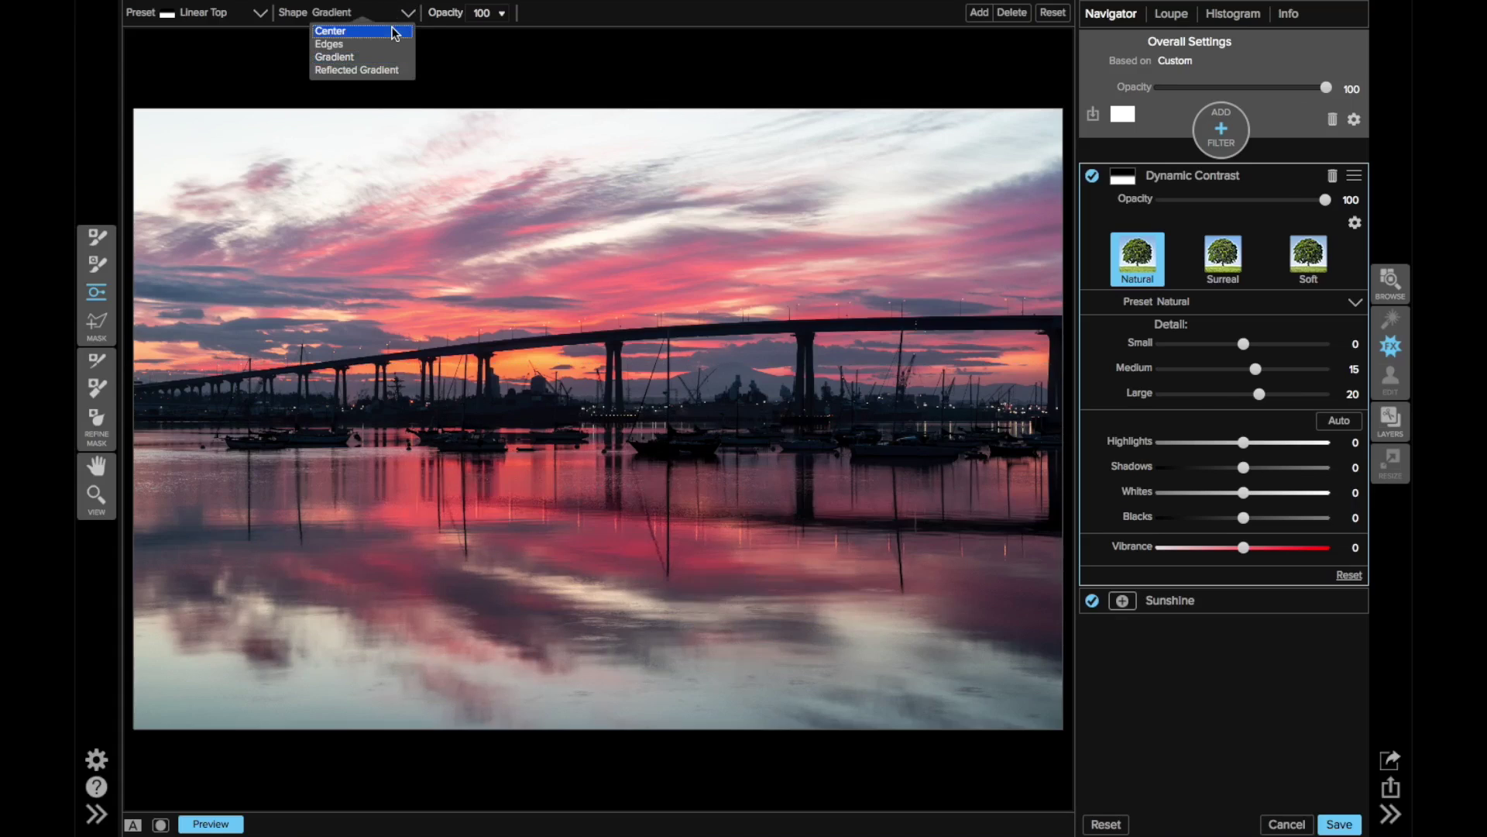
pyautogui.click(392, 32)
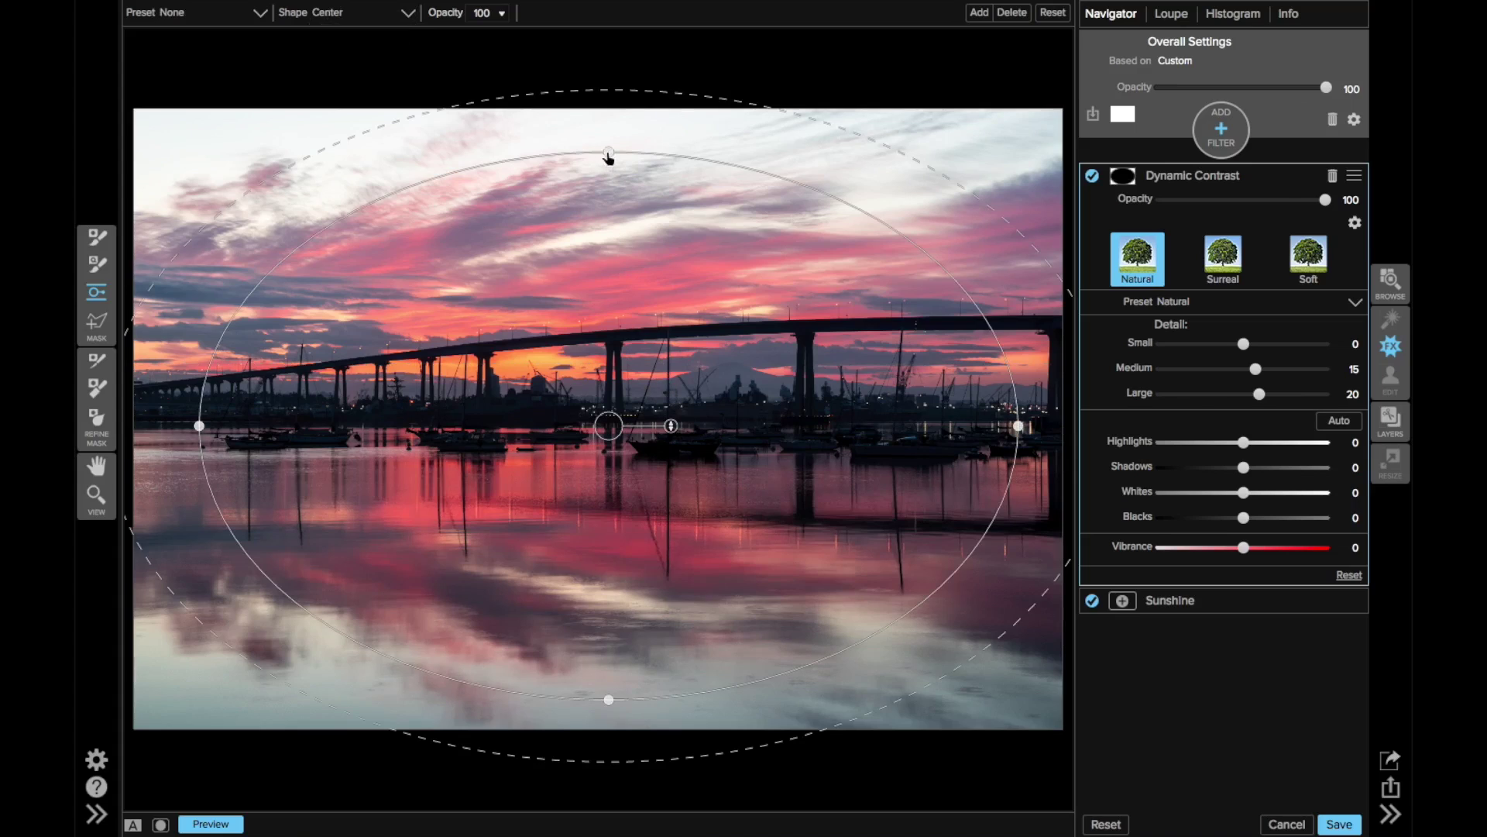
# Flatten, widen, feather and lower the ellipse so it spans the bridge and waterline
pyautogui.moveTo(608, 154); pyautogui.dragTo(609, 298)
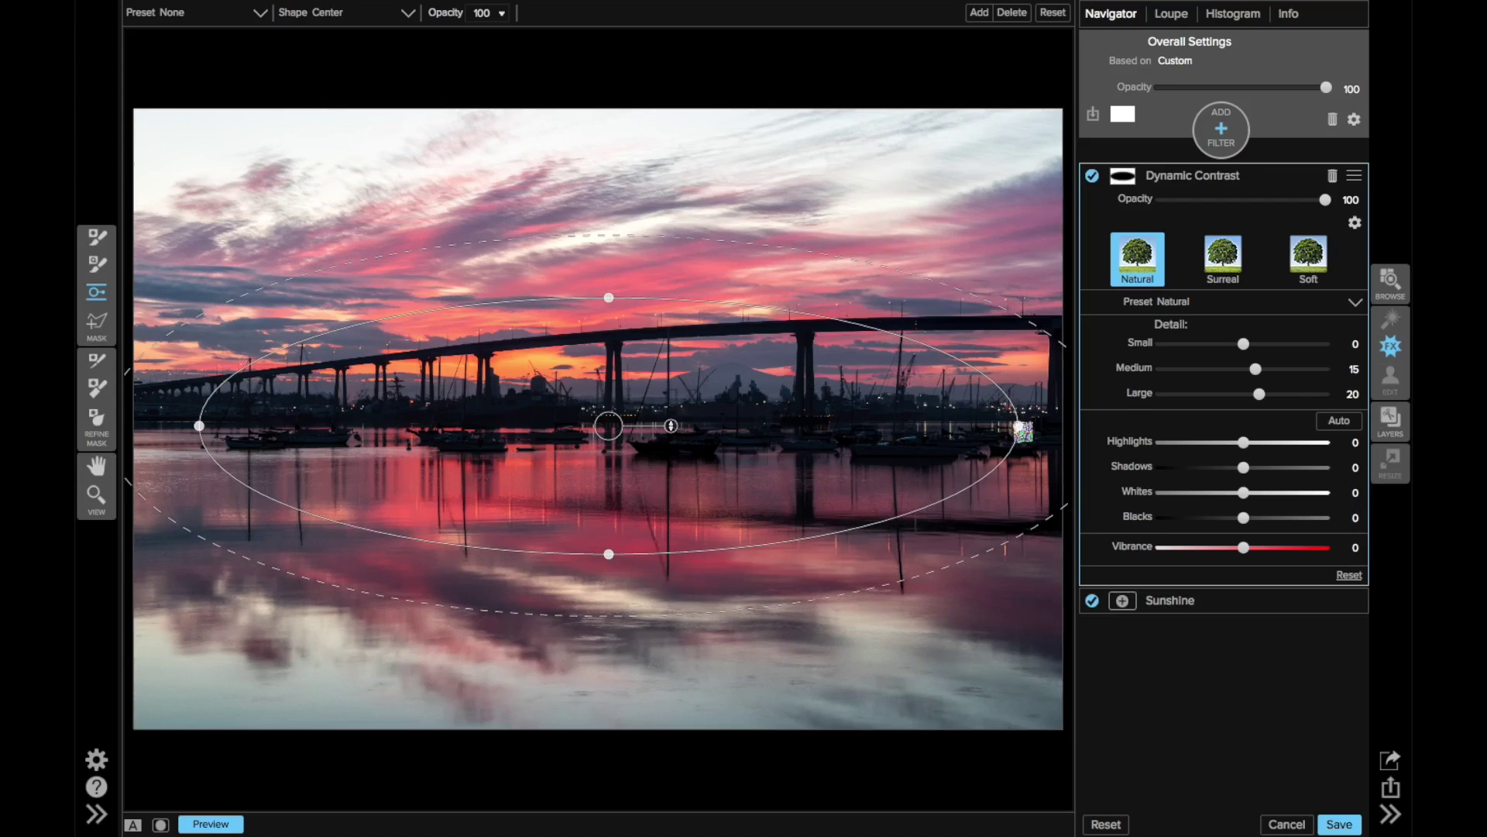
pyautogui.moveTo(1018, 426); pyautogui.dragTo(1054, 426)
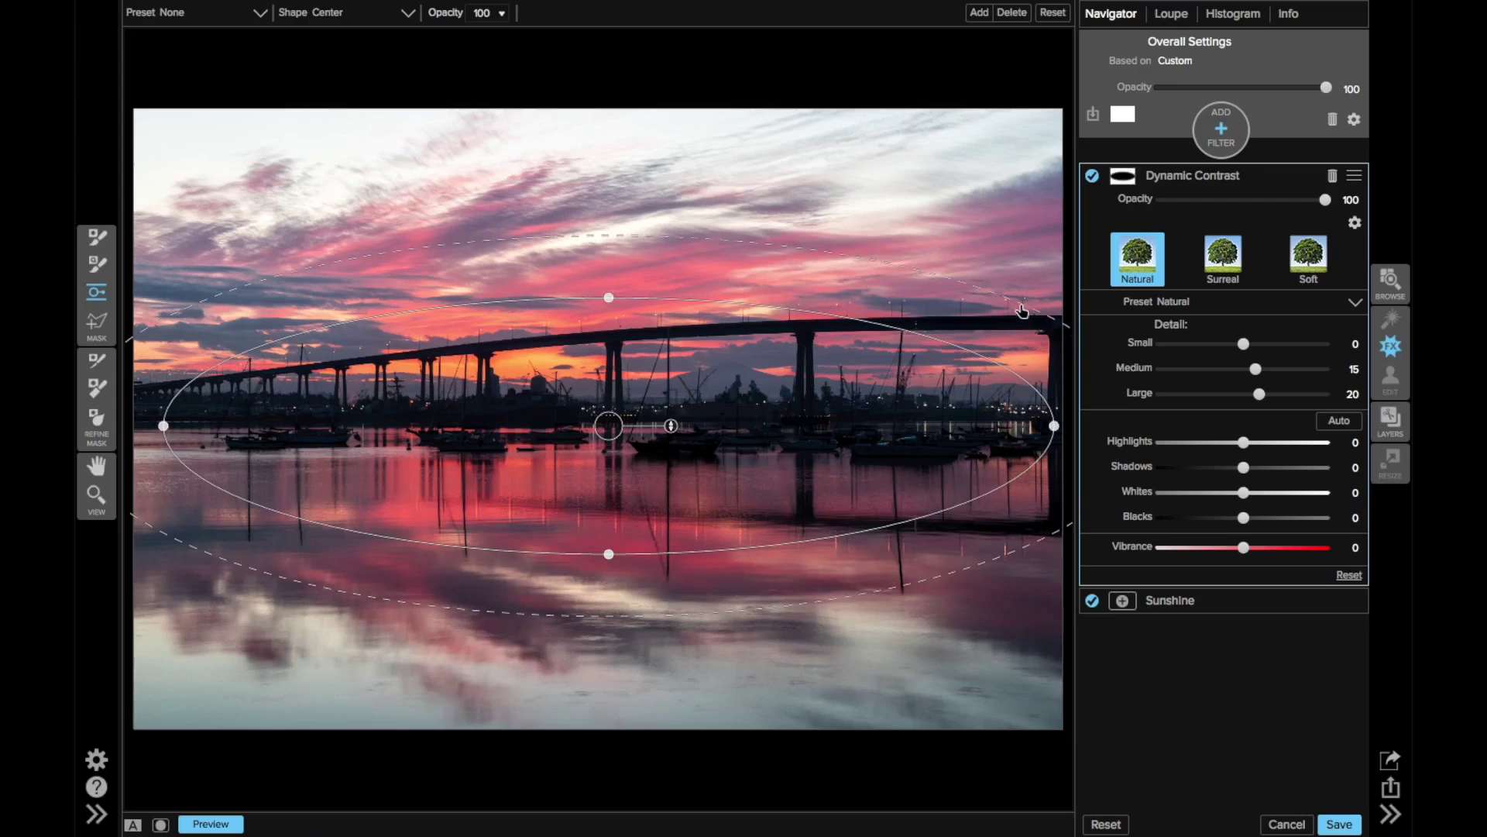
pyautogui.moveTo(1019, 300); pyautogui.dragTo(1036, 273)
pyautogui.moveTo(618, 429); pyautogui.dragTo(617, 450)
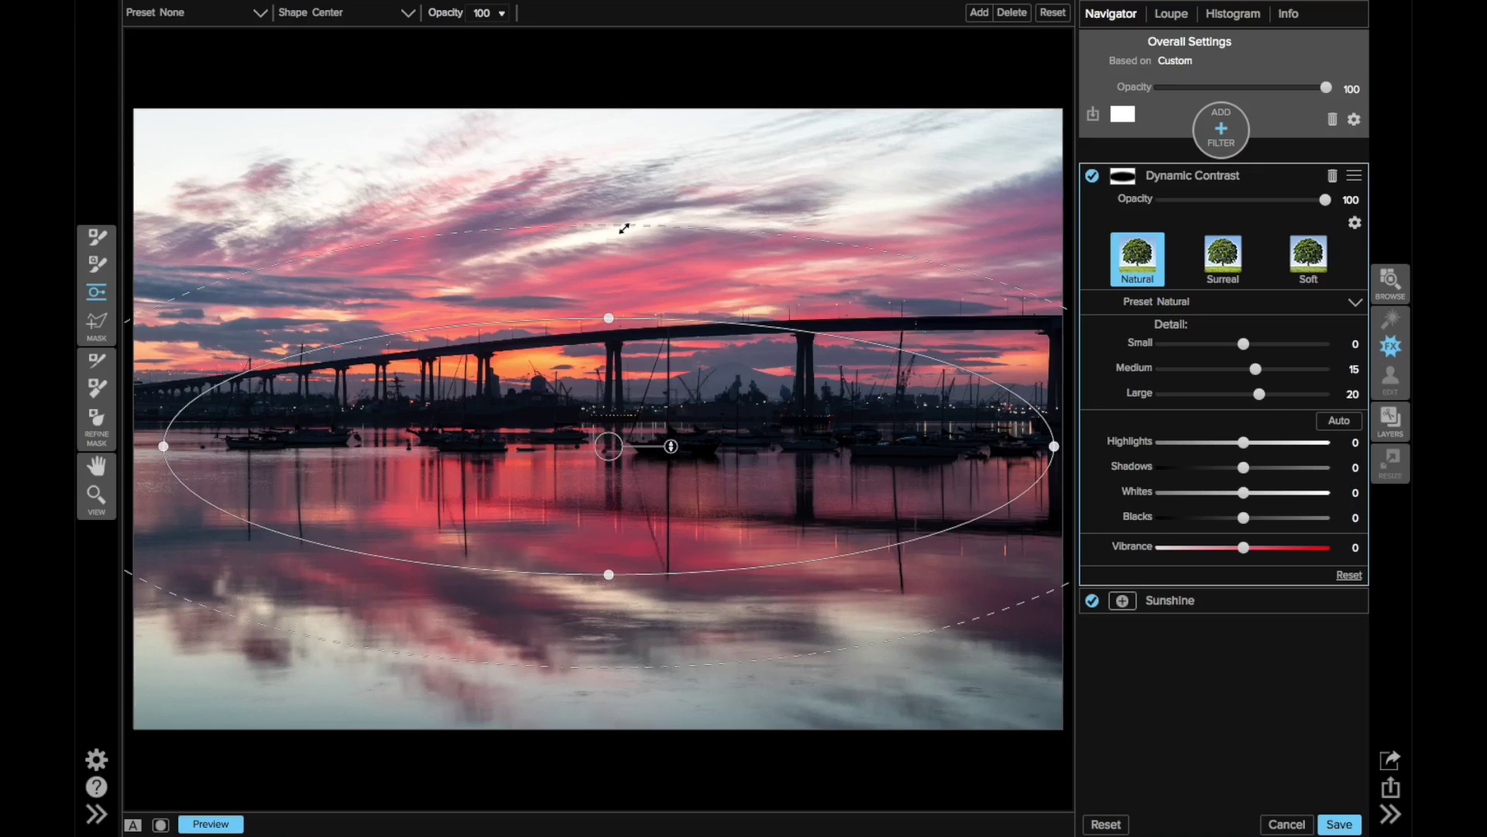
pyautogui.moveTo(623, 228); pyautogui.dragTo(623, 256)
pyautogui.click(1127, 174)
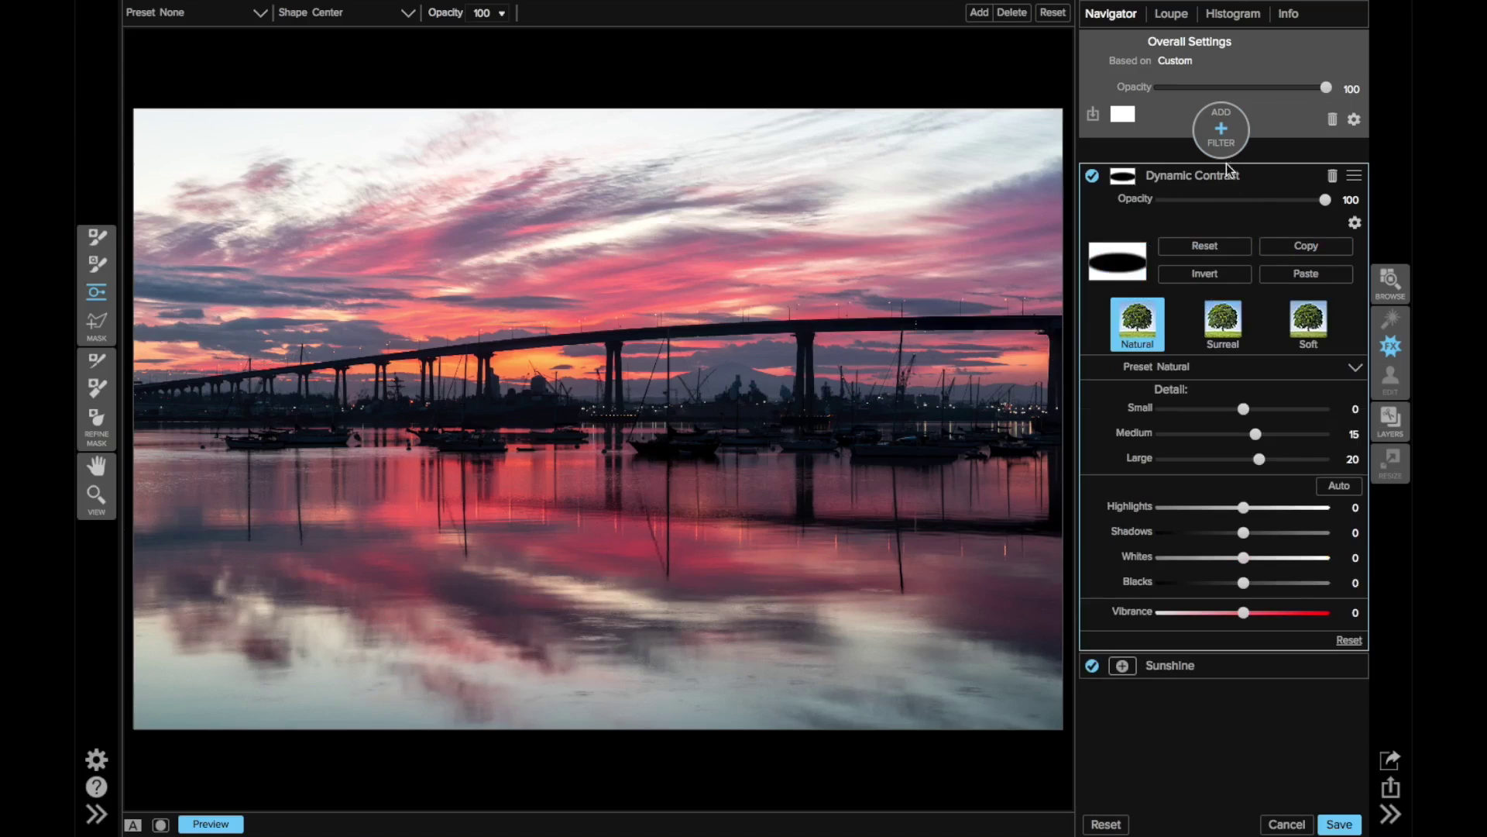
# Add a Tone Enhancer layer with Auto turned off so every tone slider reads 0
pyautogui.click(1222, 130)
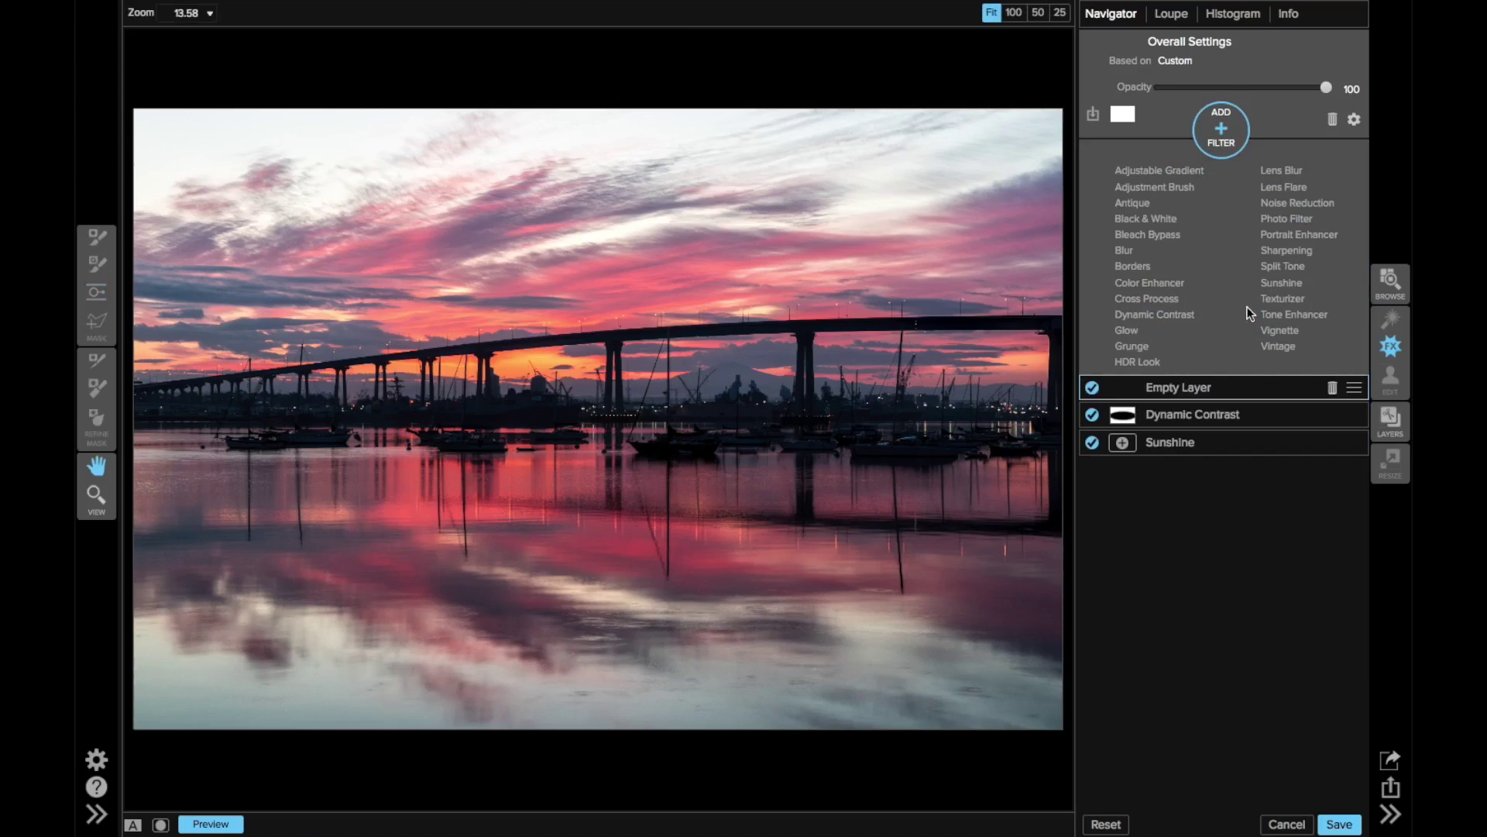
pyautogui.click(1276, 314)
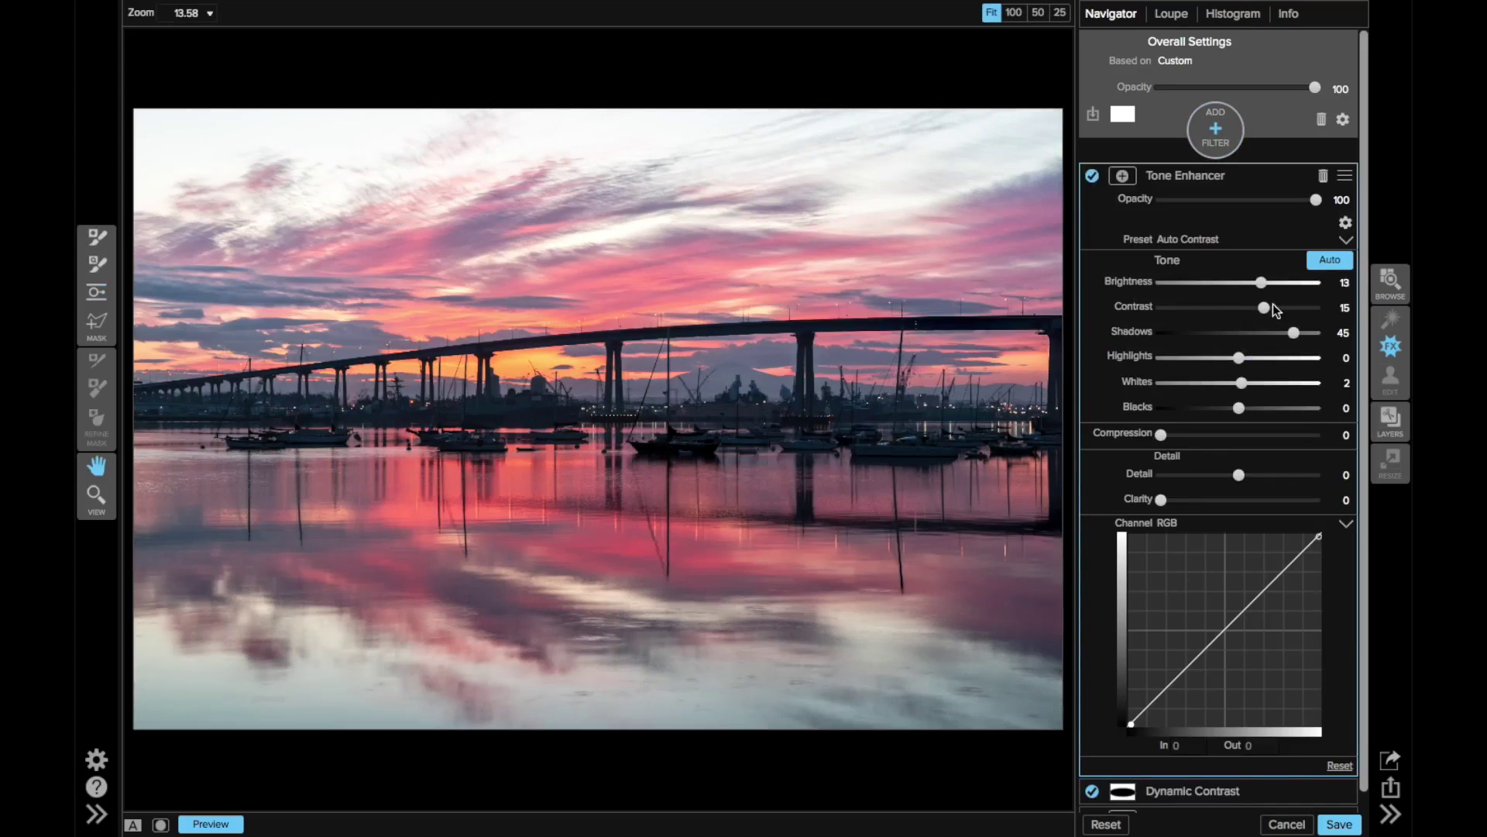
pyautogui.click(1324, 261)
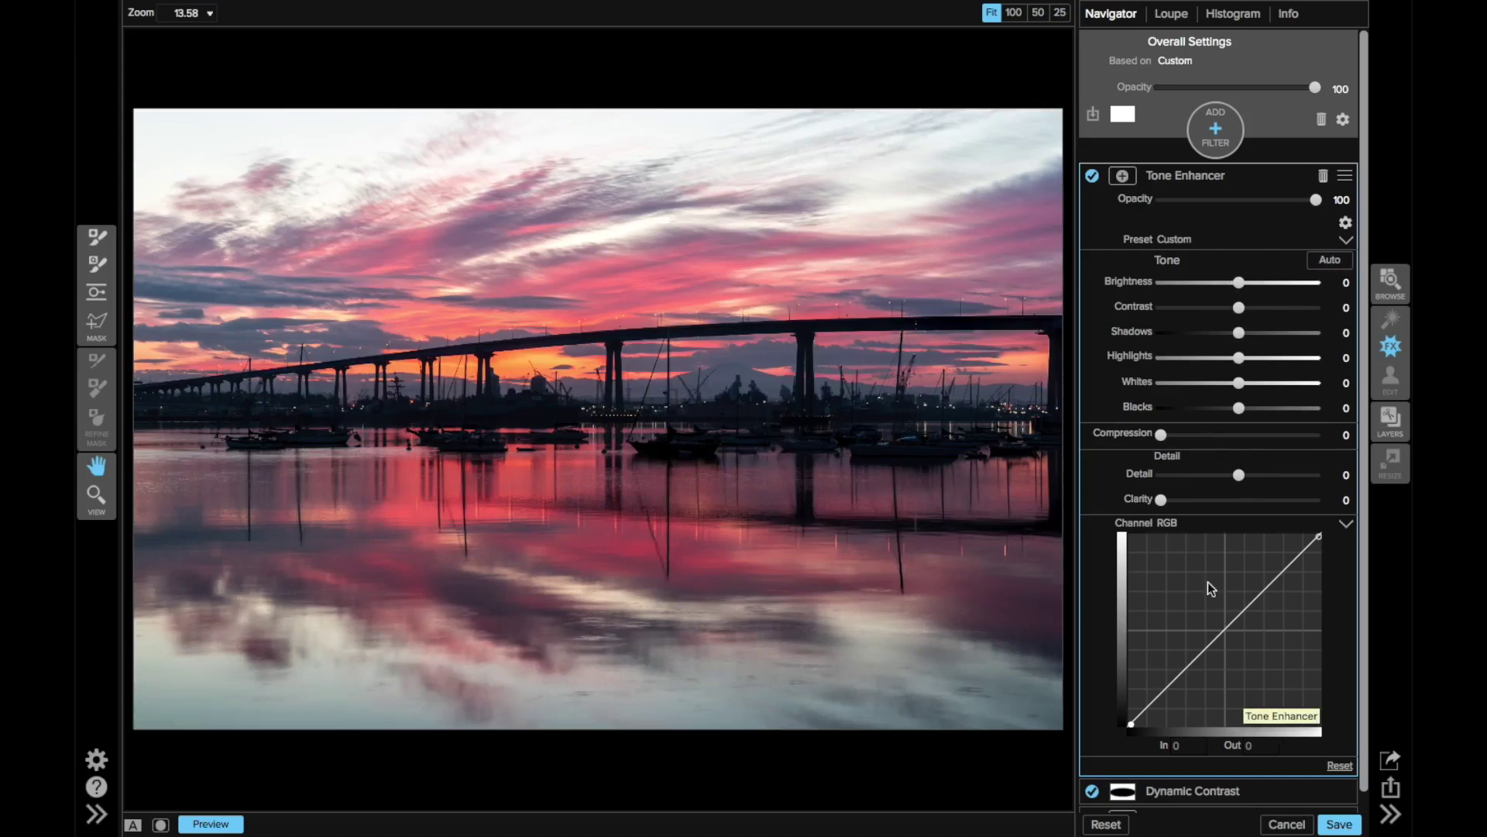
# On the red curve, anchor the midpoint and lift a highlight point from 187 to 196
pyautogui.click(1169, 523)
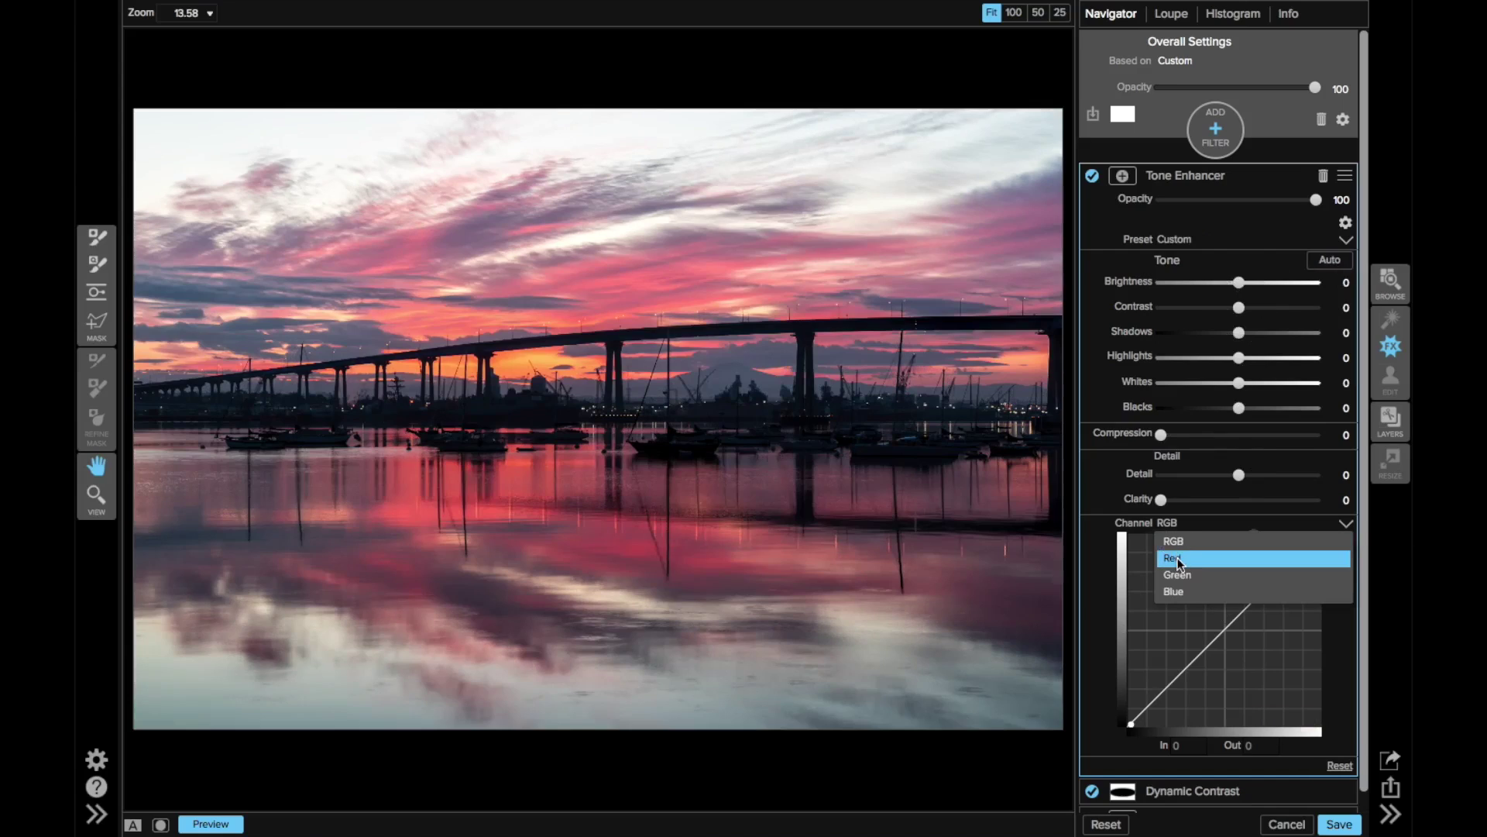
pyautogui.click(1177, 559)
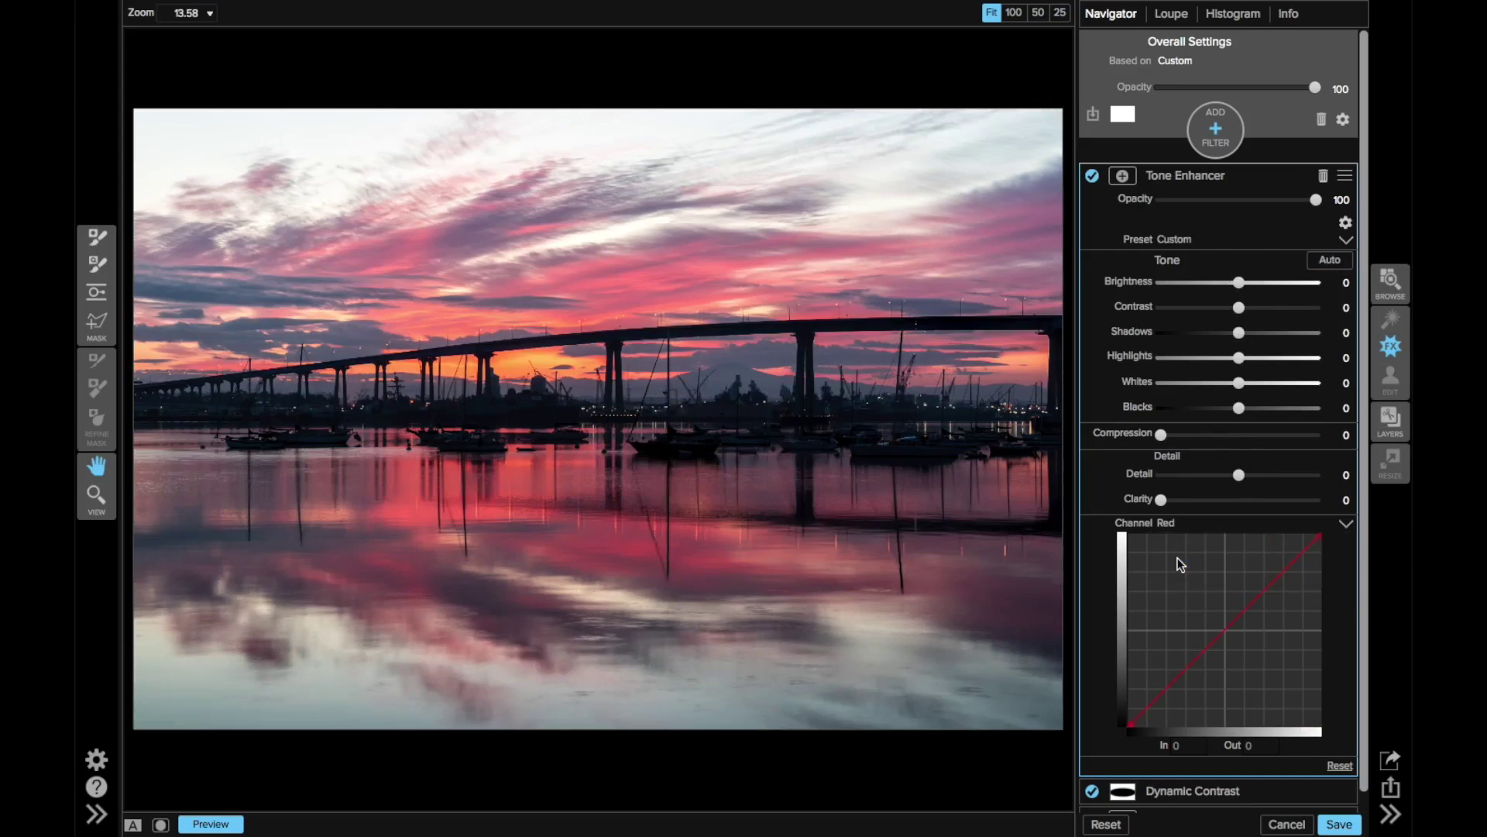
pyautogui.click(1228, 636)
pyautogui.click(1272, 583)
pyautogui.moveTo(1273, 586); pyautogui.dragTo(1270, 580)
pyautogui.click(1176, 522)
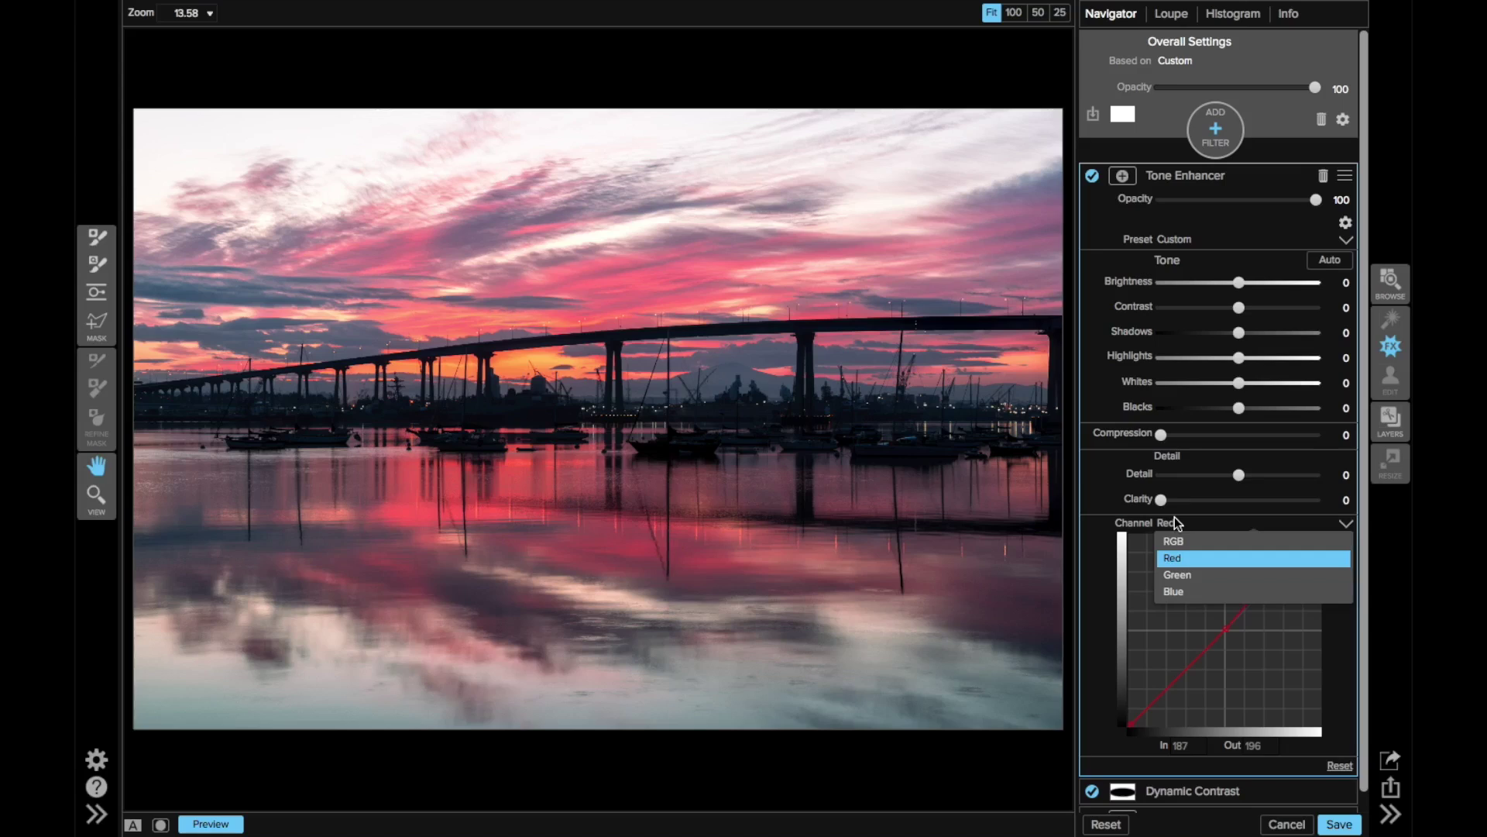
pyautogui.click(1183, 574)
# Anchor the green curve's midpoint and pull its upper tones down slightly
pyautogui.click(1227, 627)
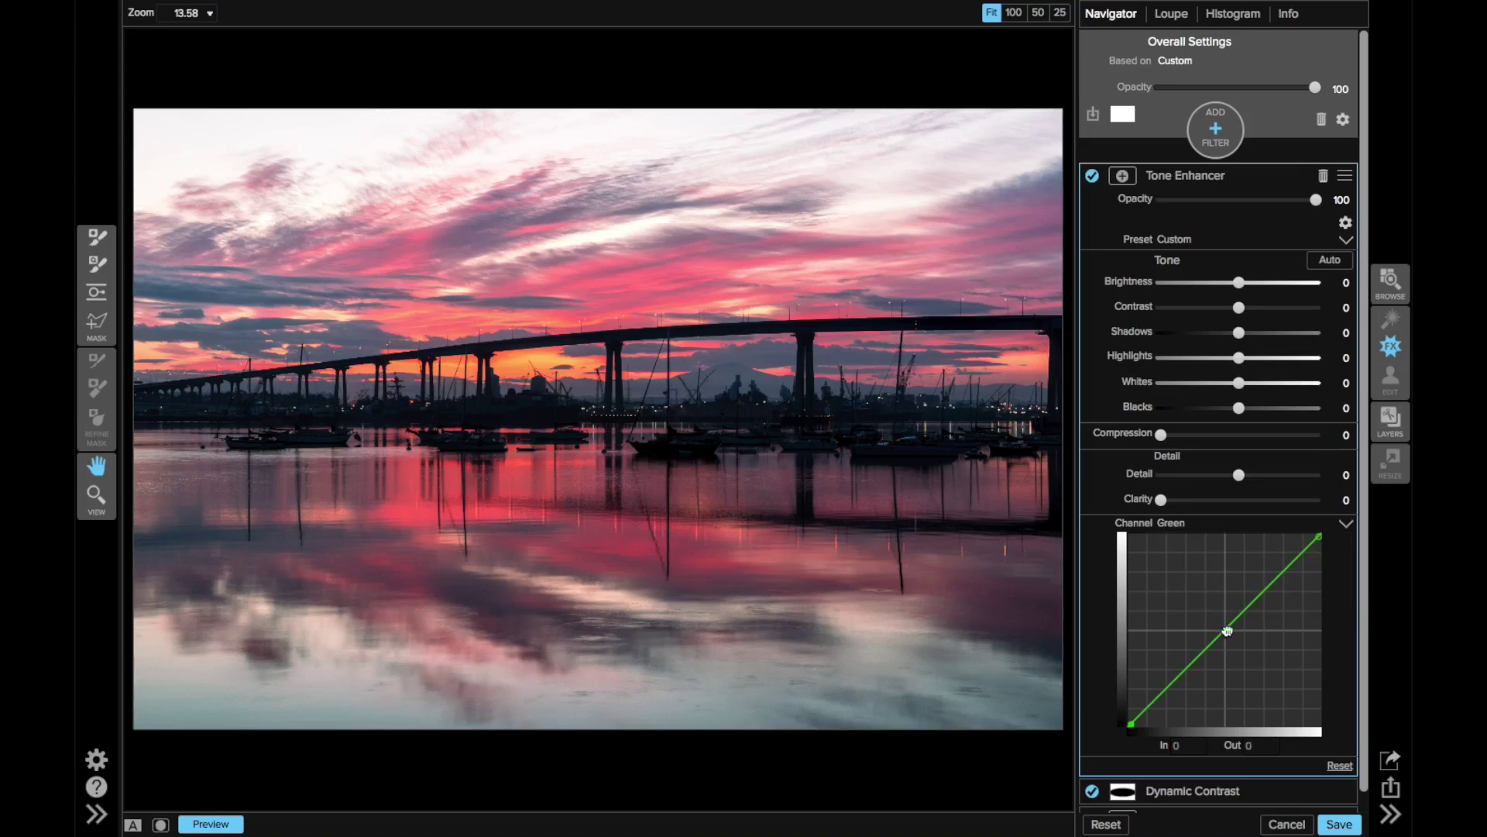
pyautogui.click(1279, 582)
pyautogui.moveTo(1278, 582); pyautogui.dragTo(1281, 586)
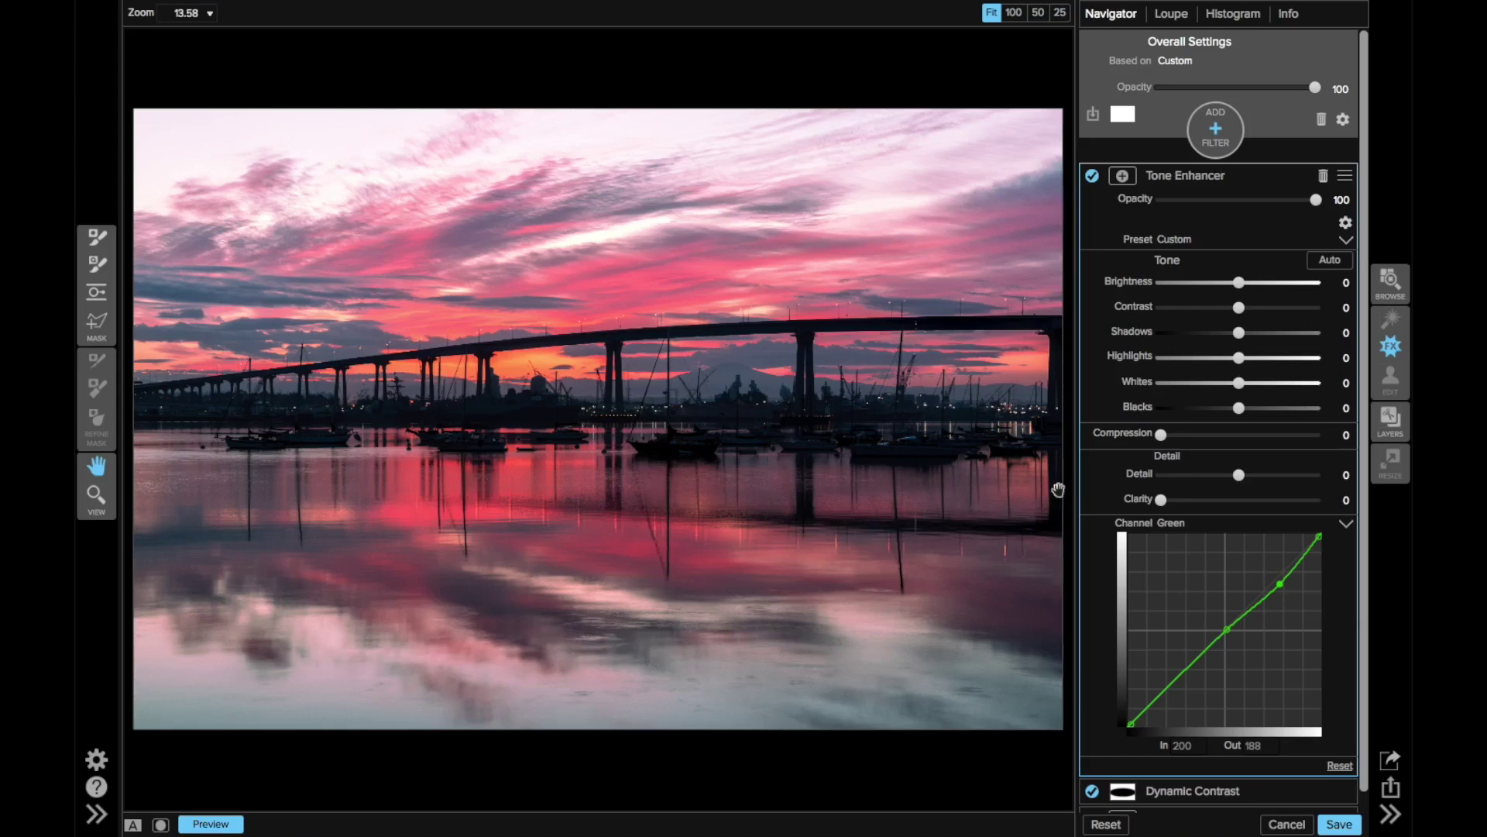
# Raise the blue curve's midpoint from 124 to 134
pyautogui.click(1173, 523)
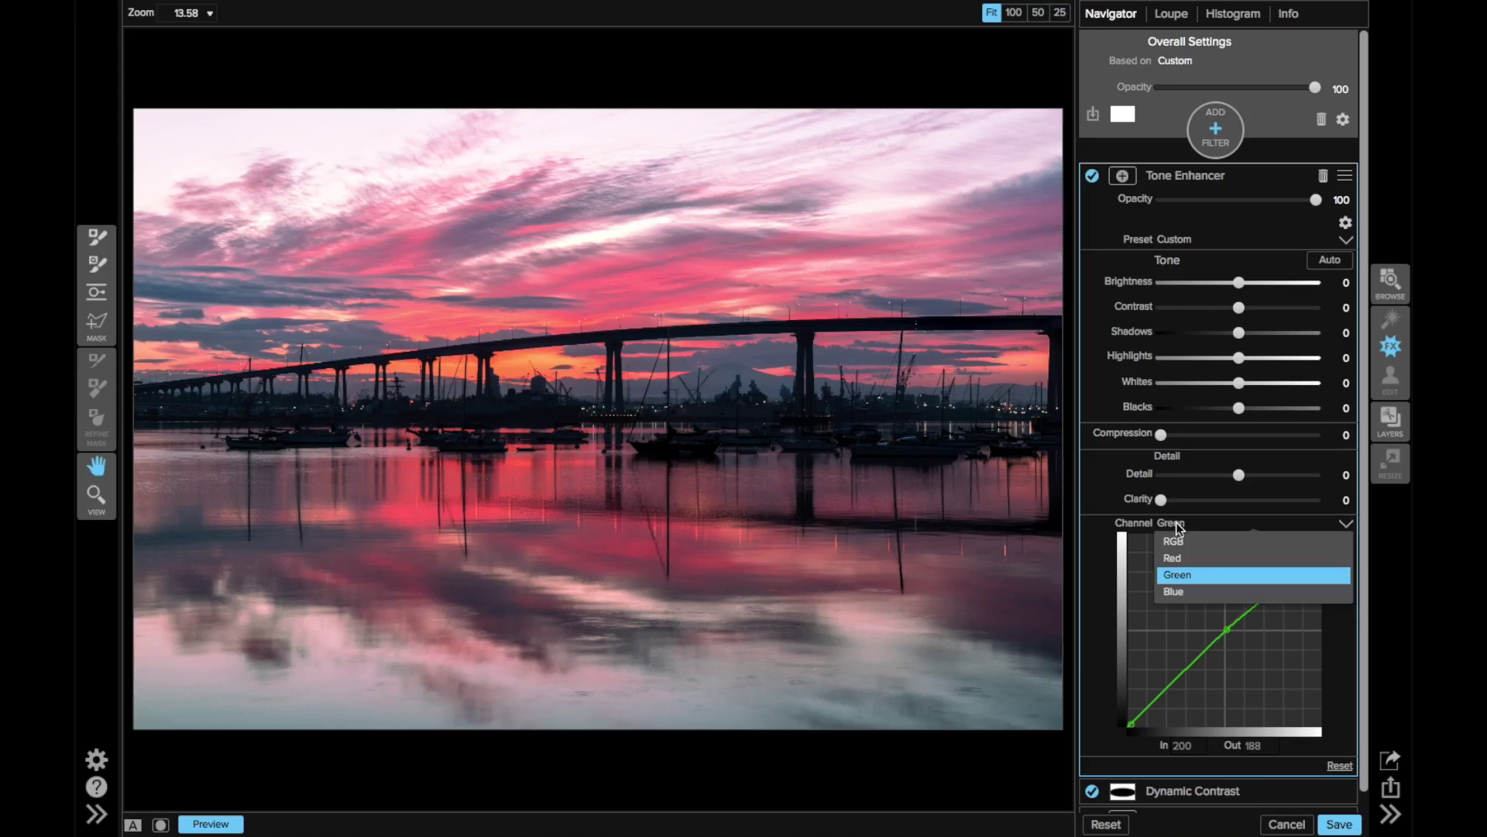
pyautogui.click(1183, 589)
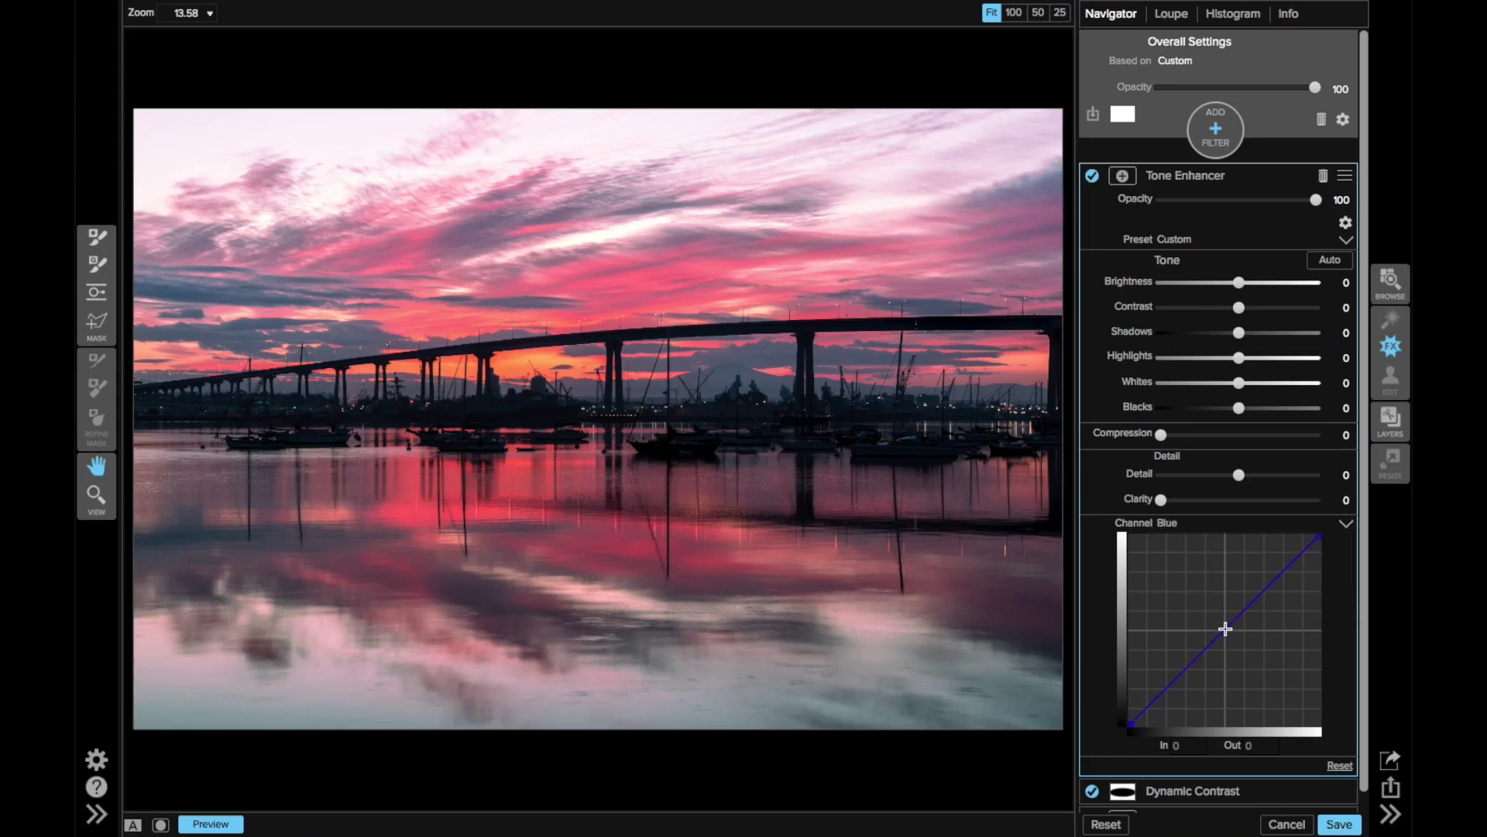
pyautogui.moveTo(1223, 631); pyautogui.dragTo(1222, 627)
pyautogui.click(1218, 147)
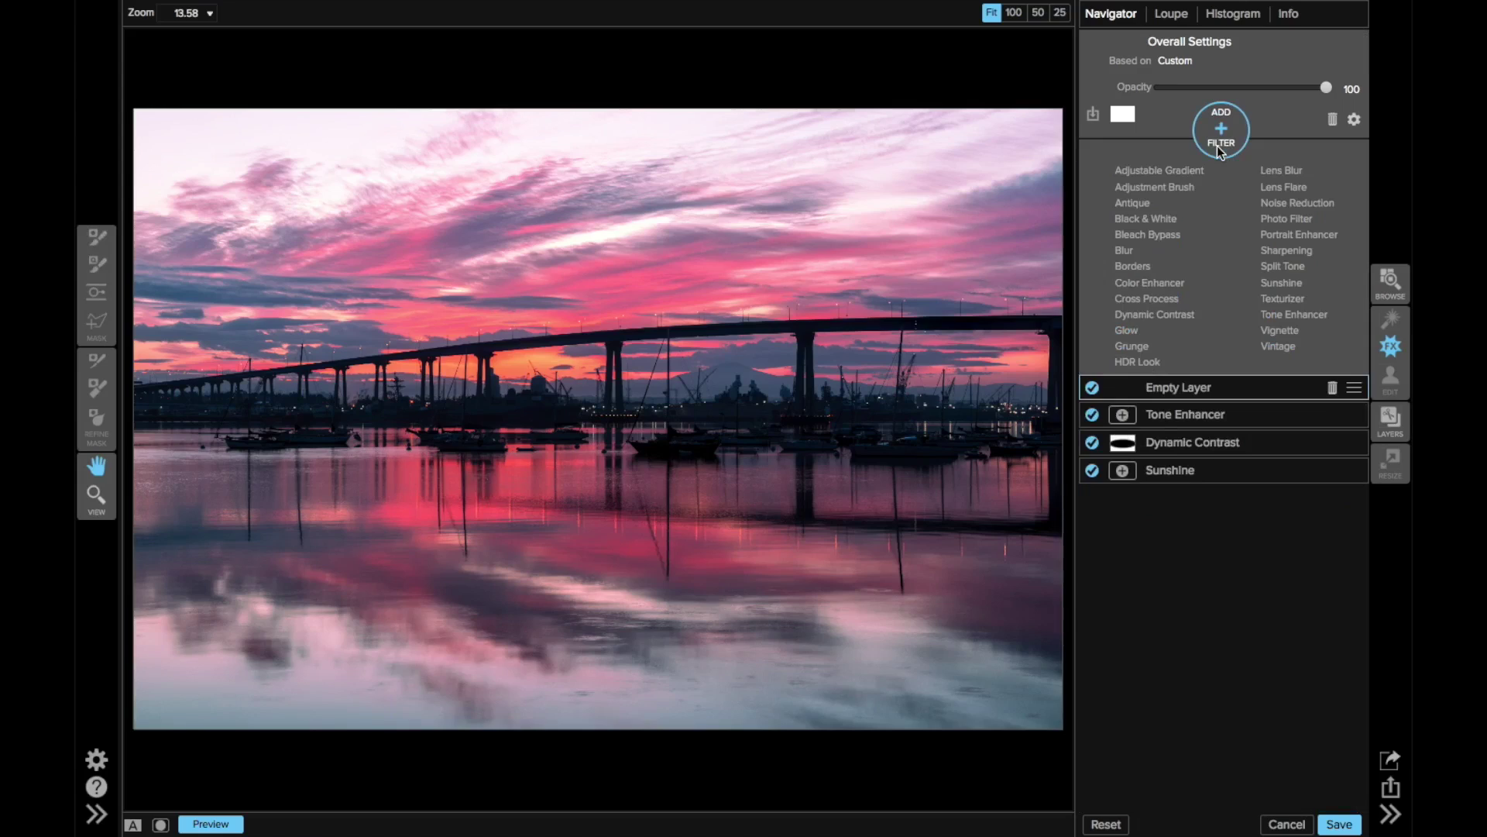
# Add a blue Photo Filter layer with Polarizer 14, Saturation -10 and opacity 83
pyautogui.click(1271, 219)
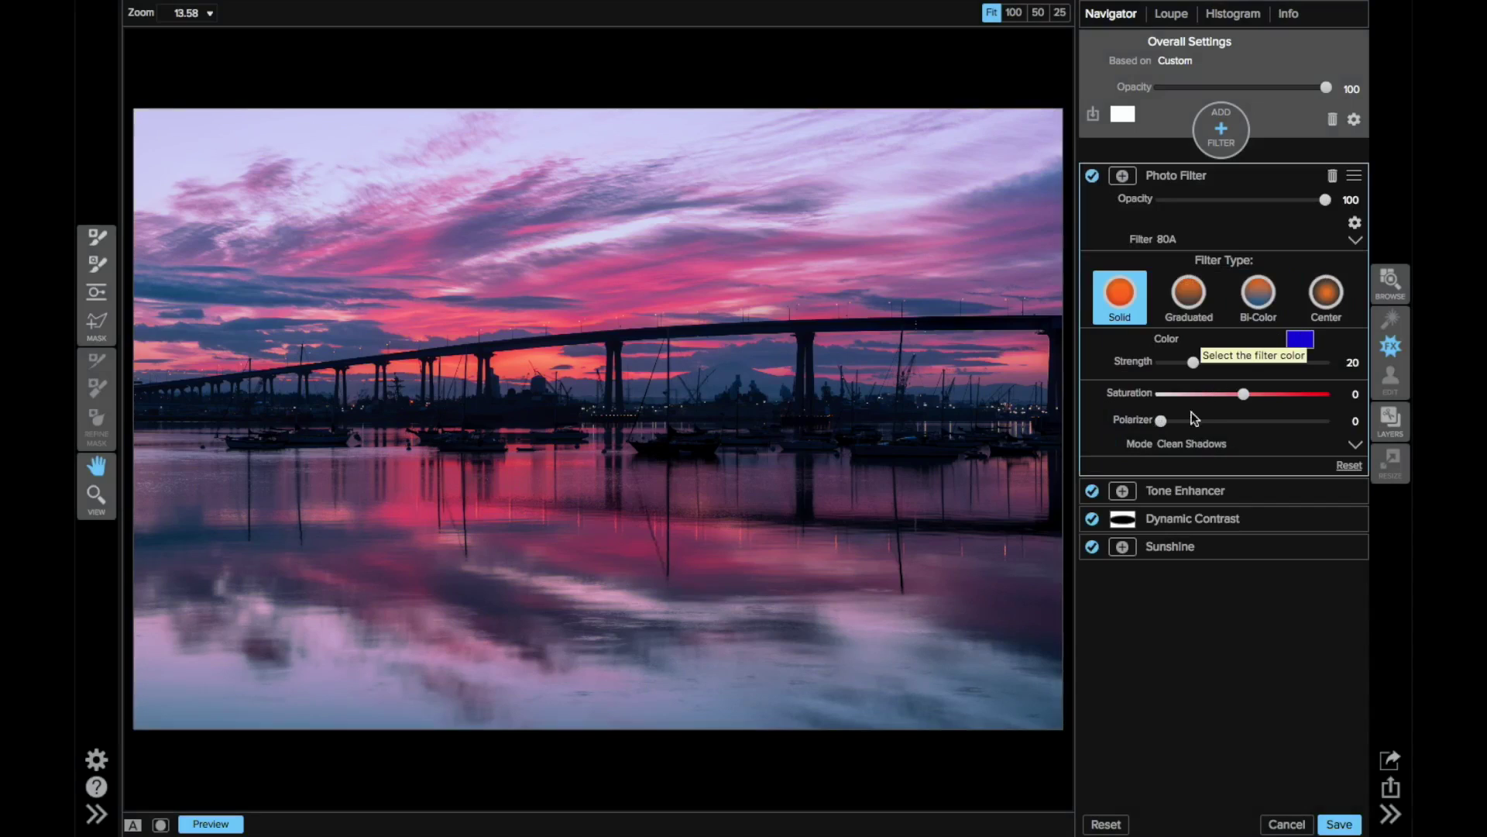
pyautogui.moveTo(1161, 420); pyautogui.dragTo(1184, 422)
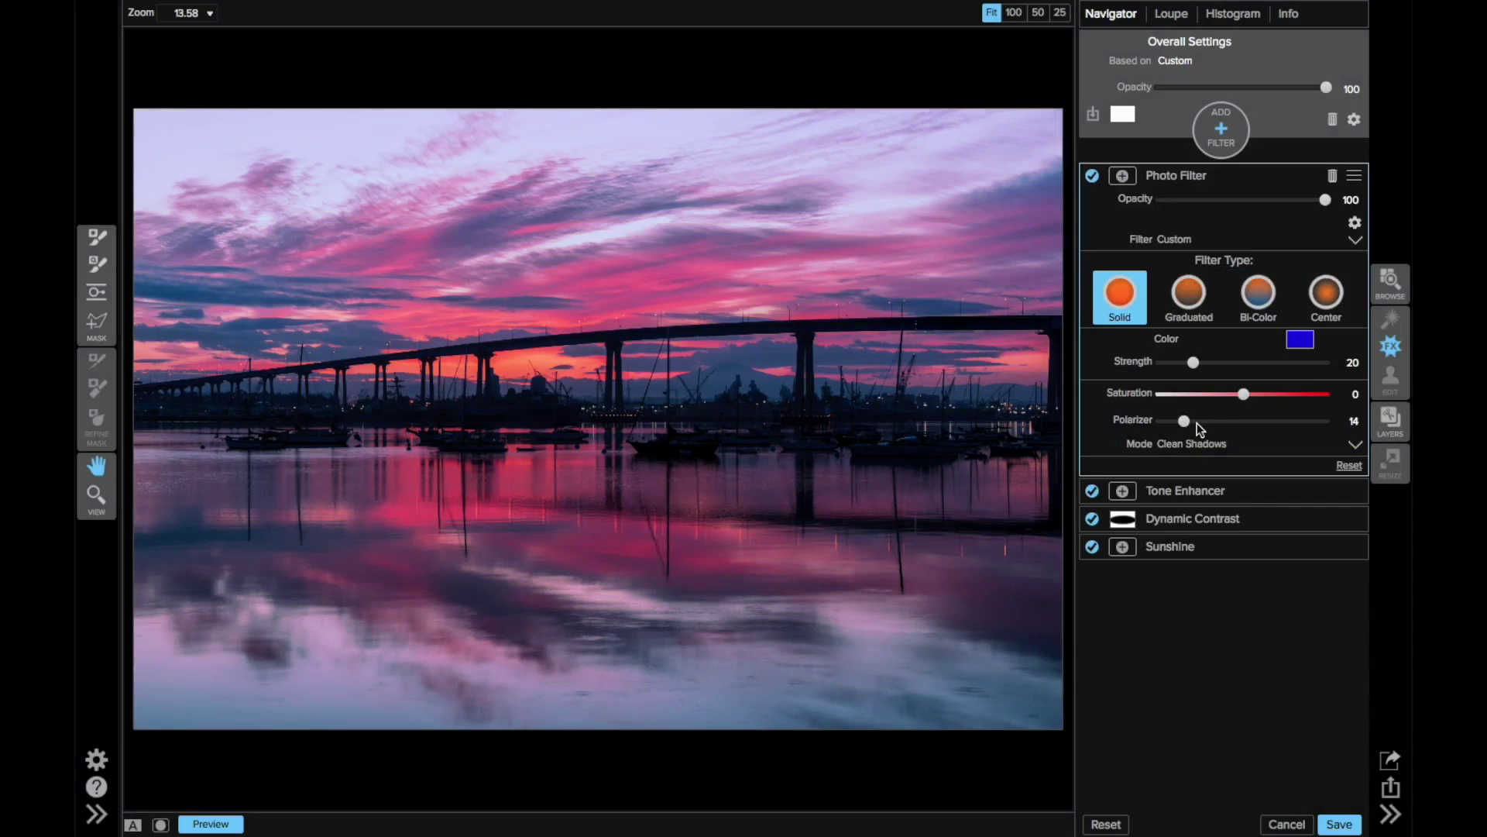
pyautogui.click(1230, 395)
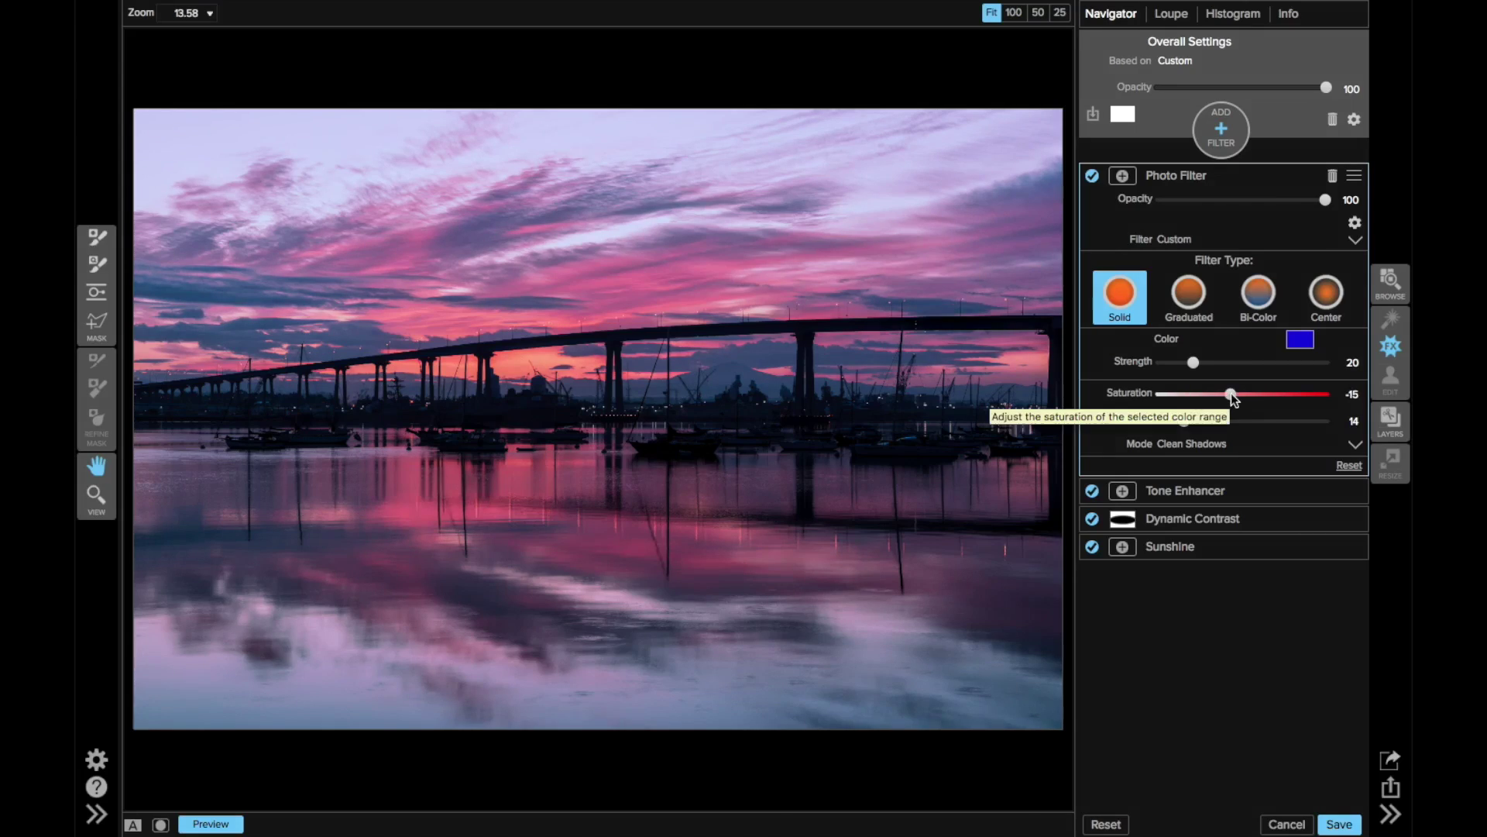
pyautogui.moveTo(1230, 393); pyautogui.dragTo(1235, 395)
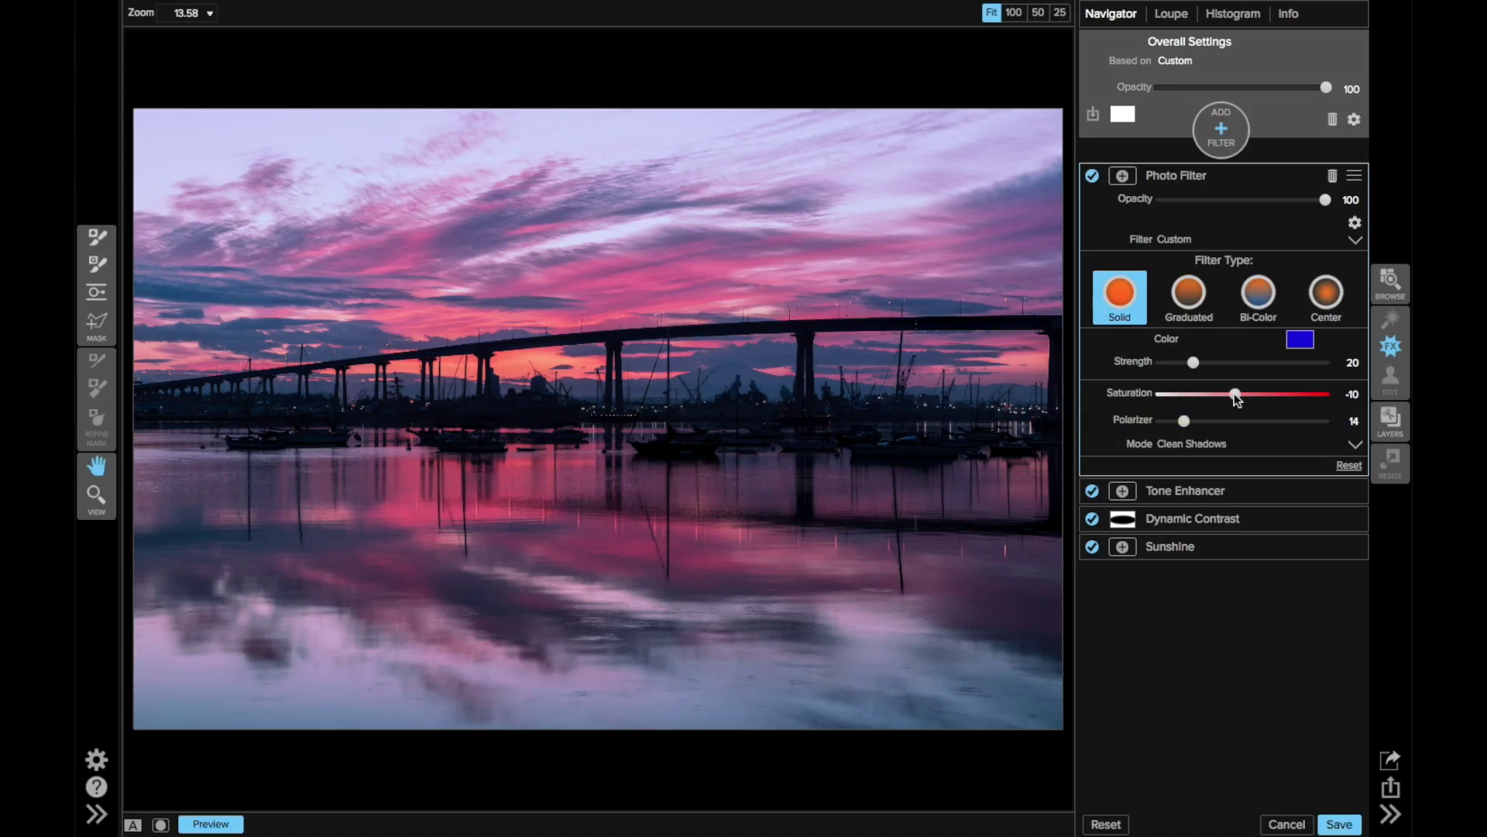
pyautogui.click(1296, 201)
pyautogui.click(1122, 176)
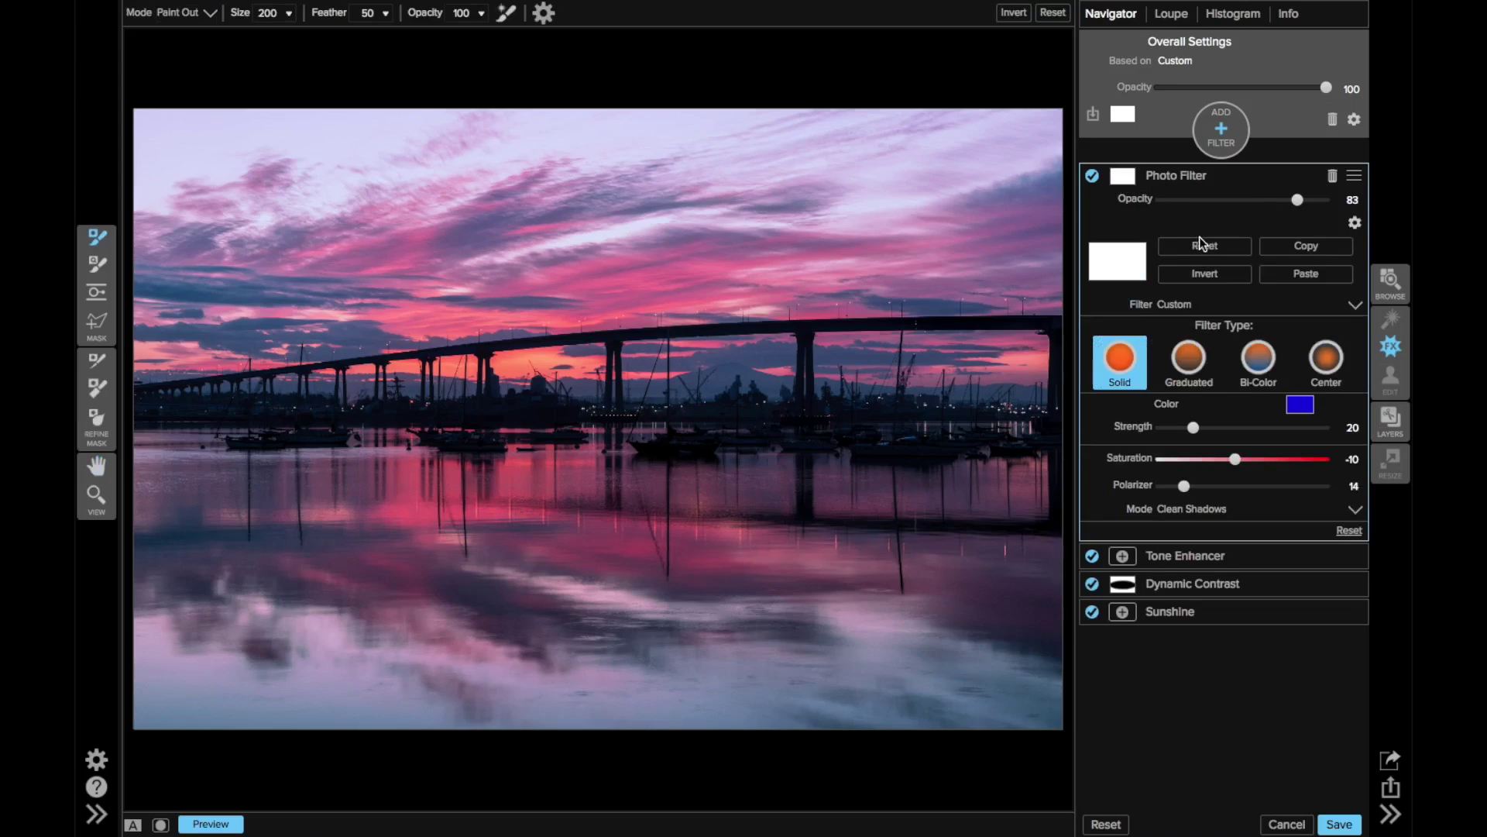
# Paste the copied ellipse mask onto the Photo Filter layer, then compare with the original photo
pyautogui.click(1282, 267)
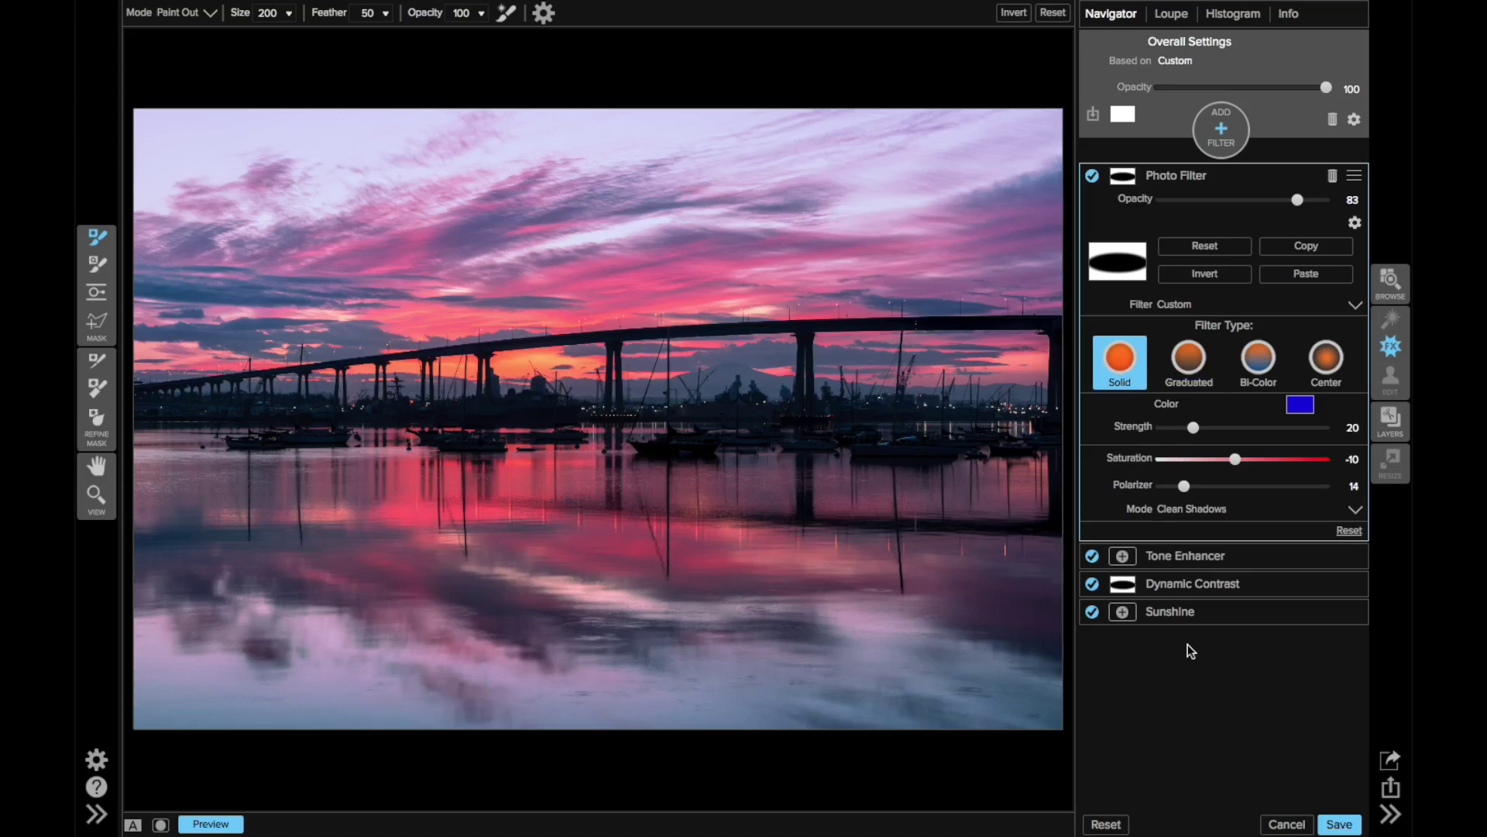
pyautogui.press('\\')
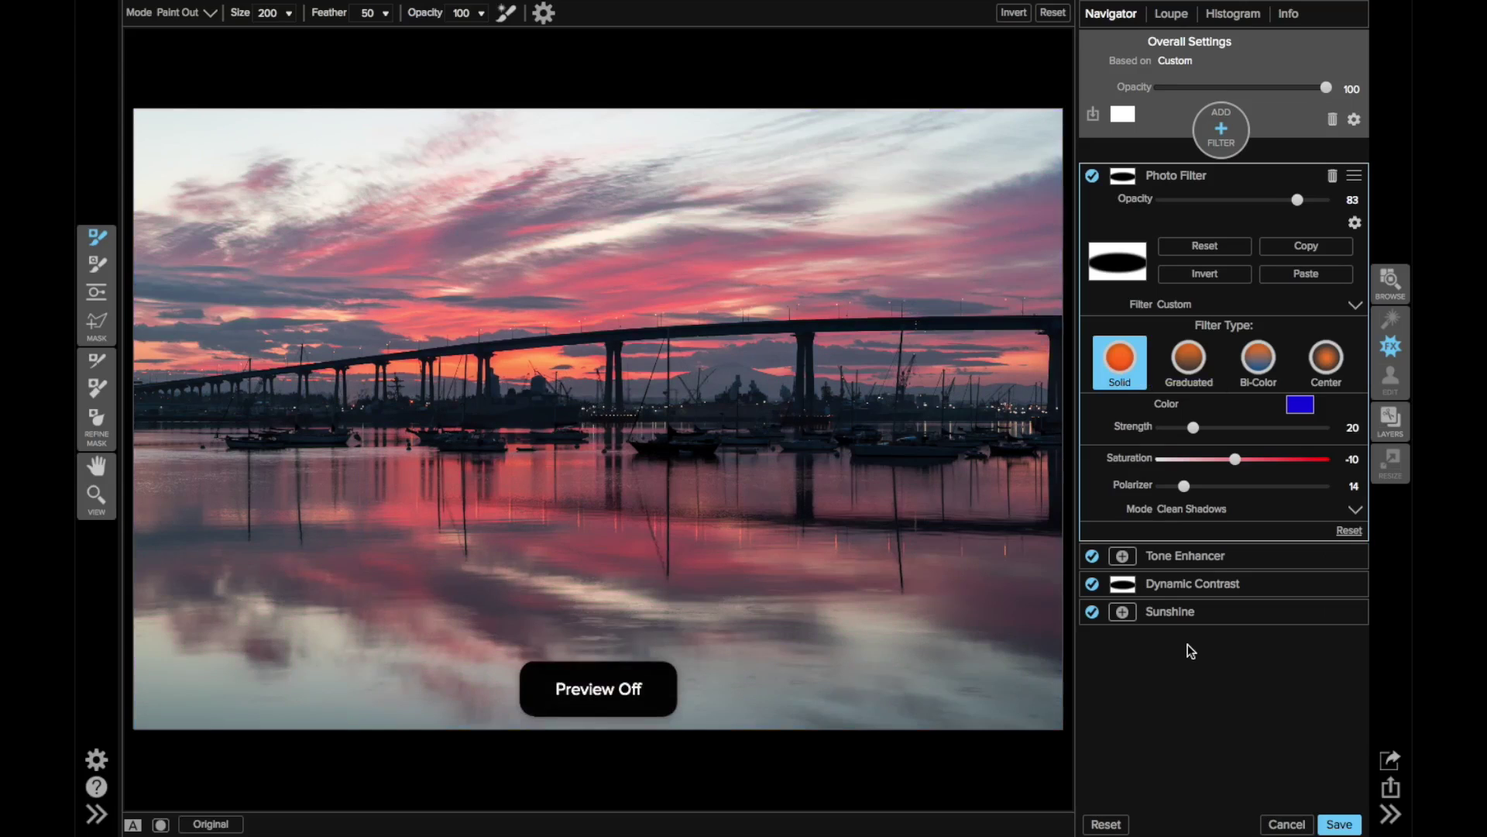
pyautogui.press('\\')
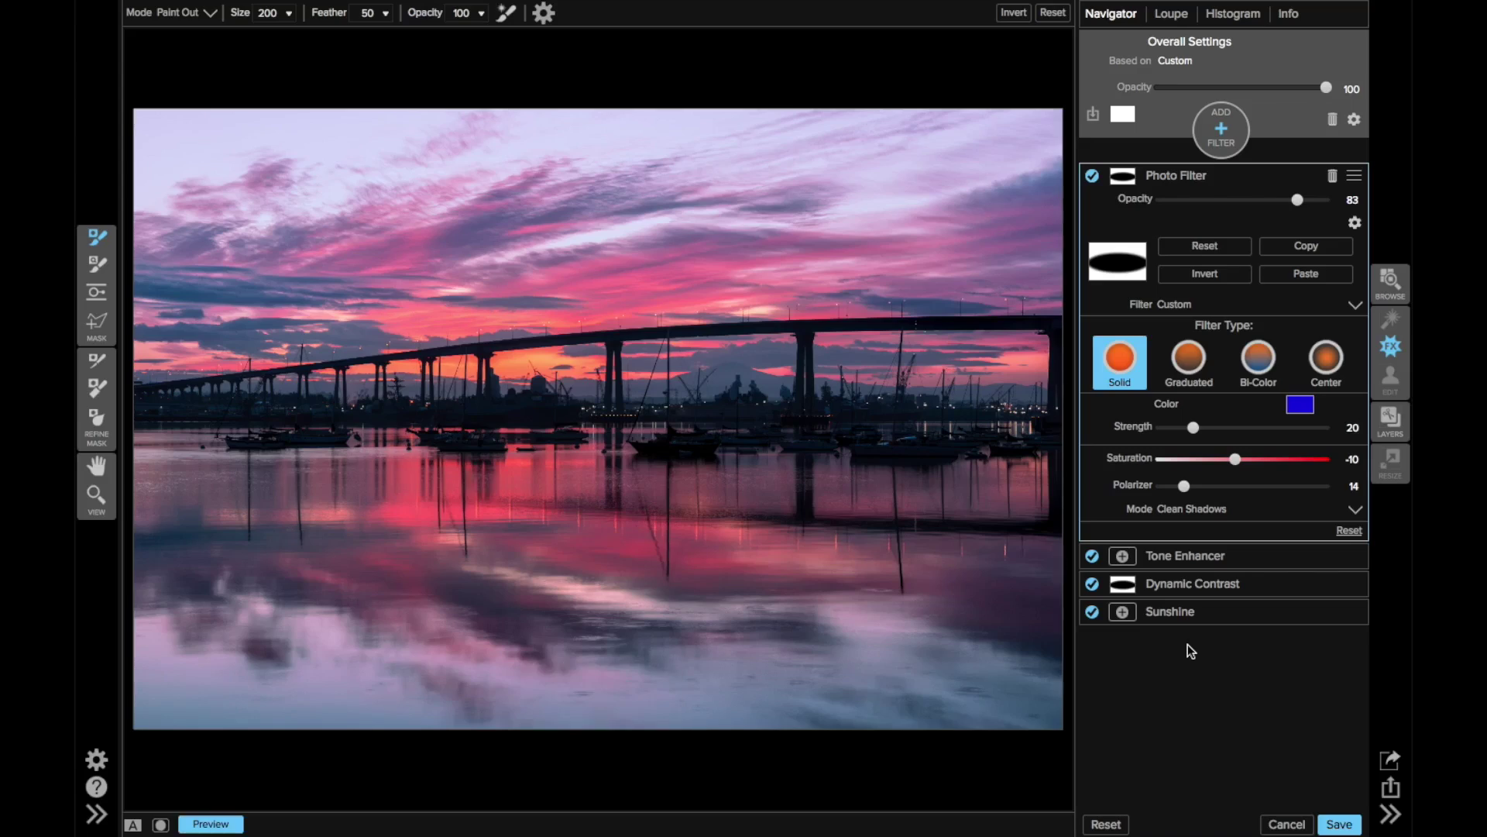